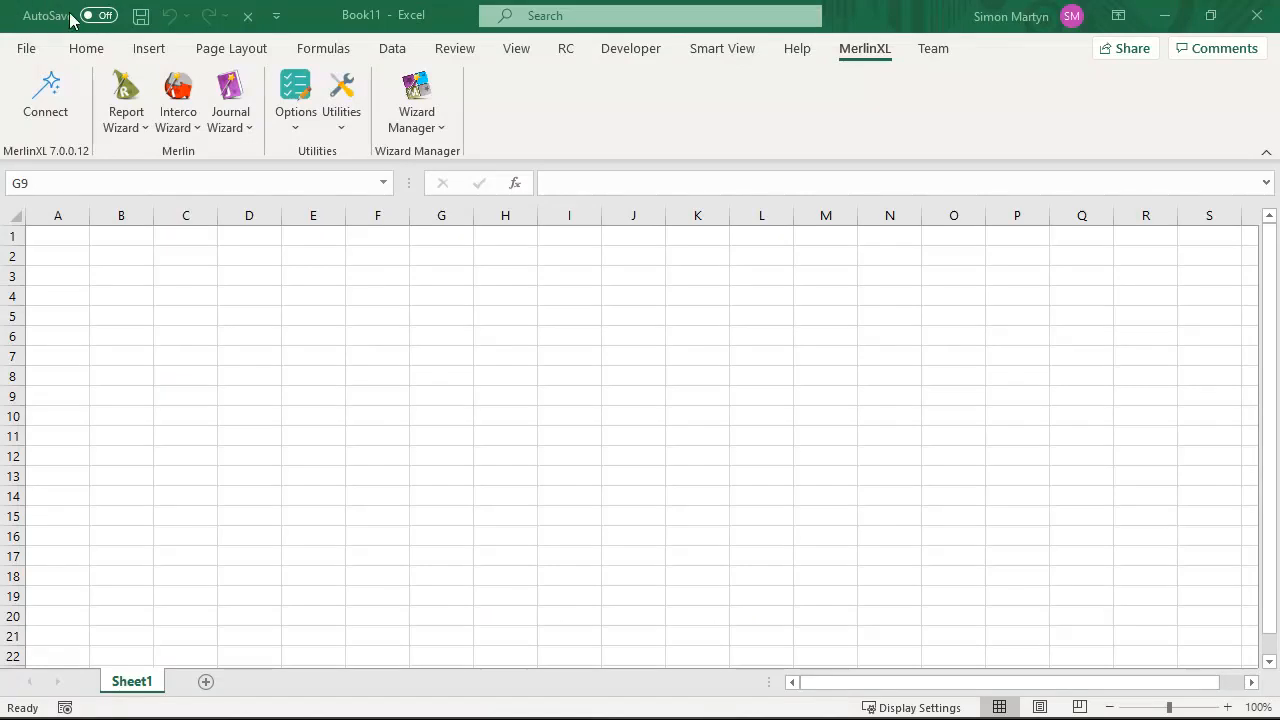
Open the Report Library and list the demo reports in the personal library
click(128, 120)
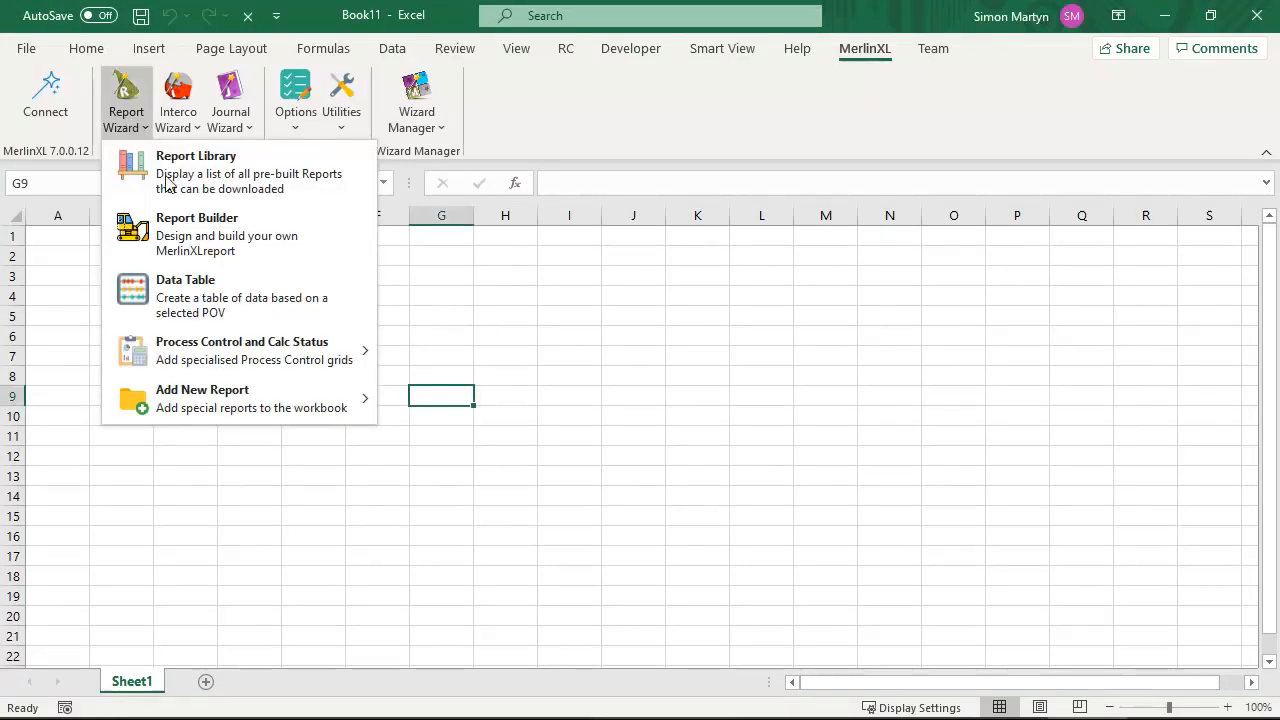
click(168, 180)
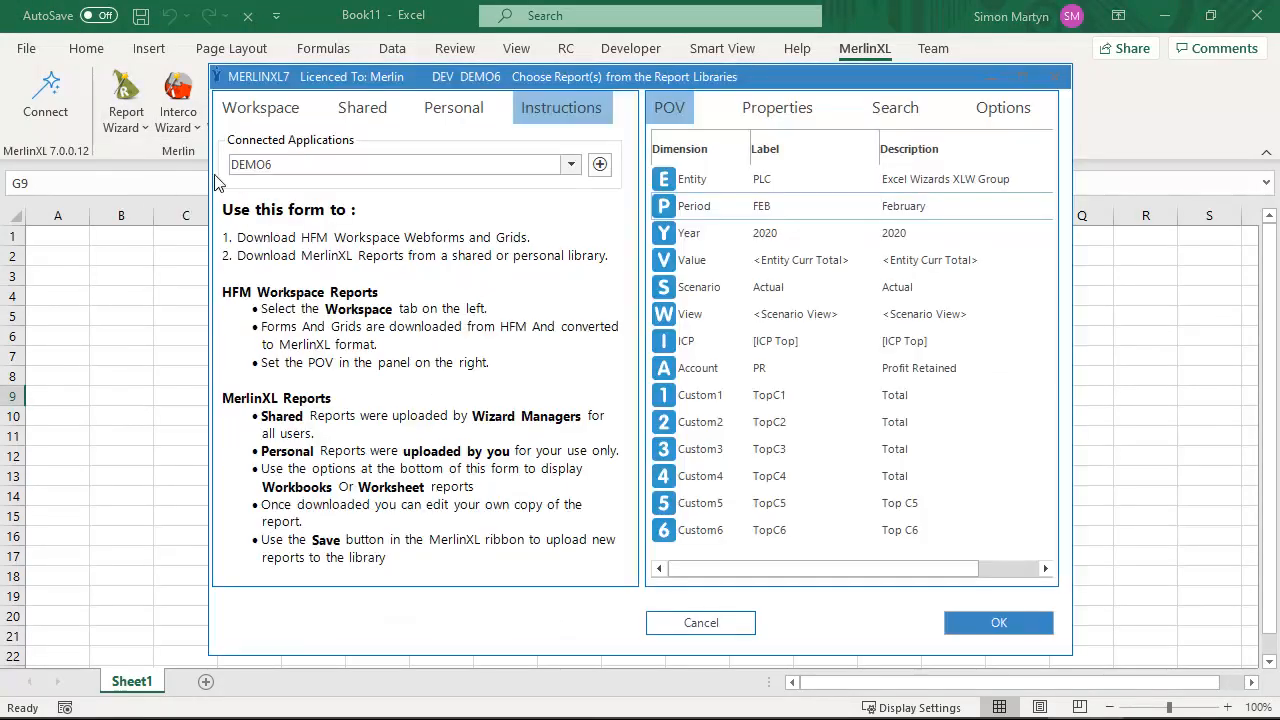
click(451, 113)
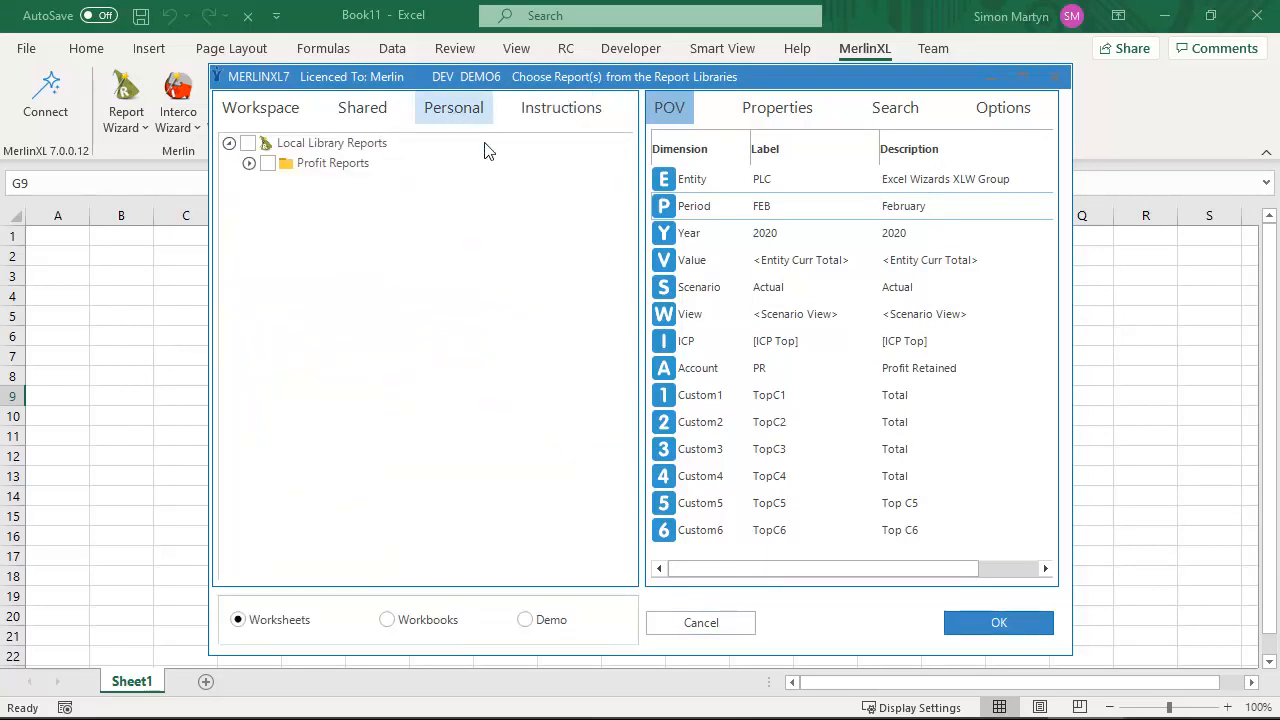
click(527, 620)
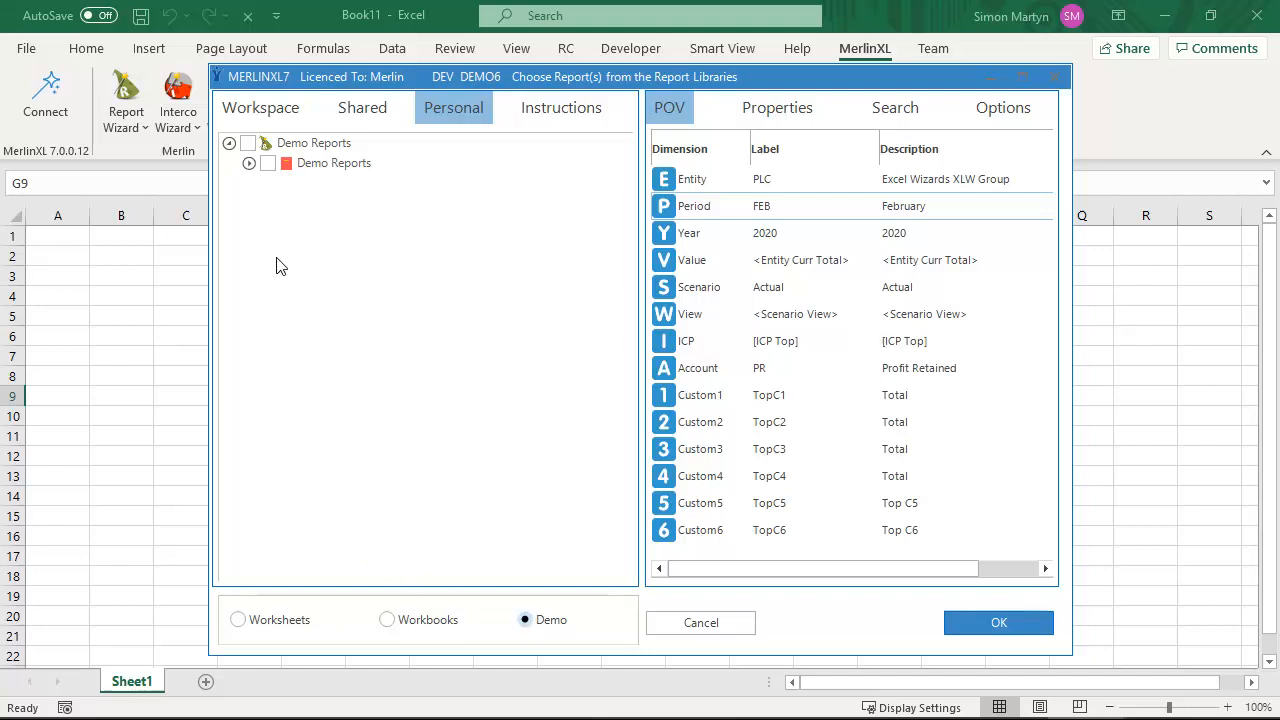
Expand the Demo Reports folders, select the whole Demo Reports set and download it into the workbook
click(248, 163)
click(268, 183)
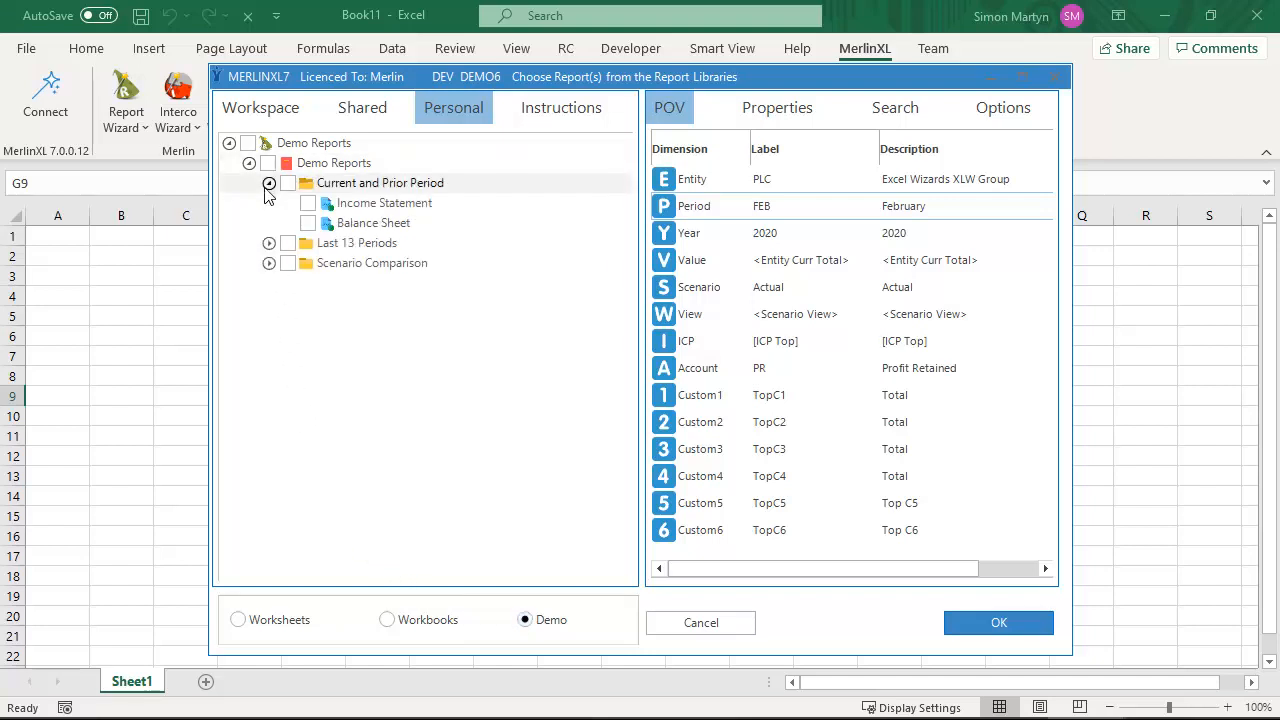
click(268, 245)
click(270, 304)
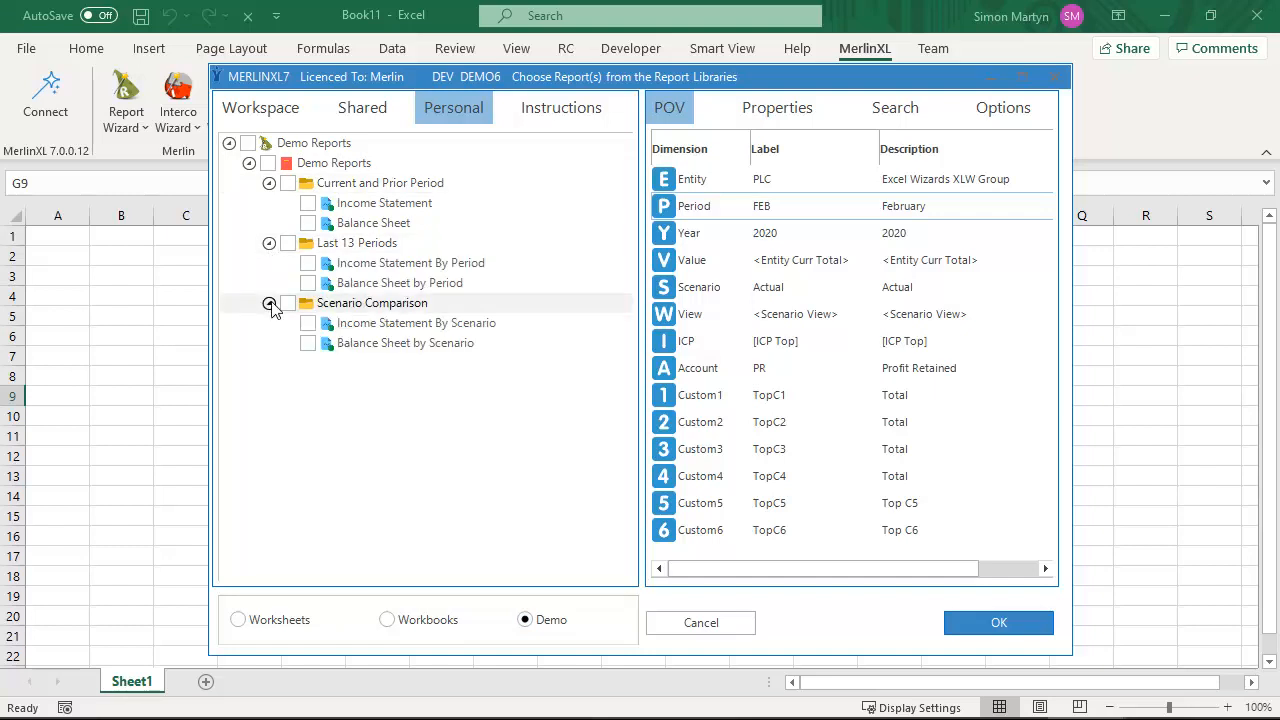
click(268, 163)
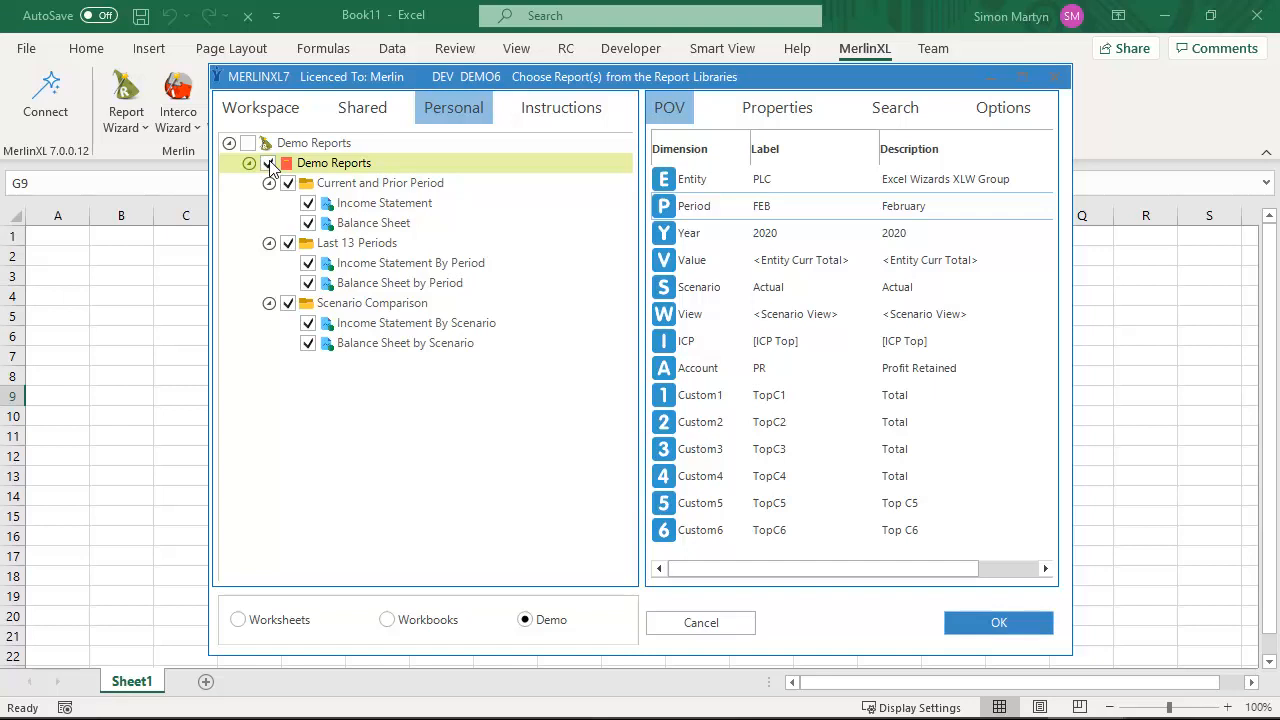
click(966, 623)
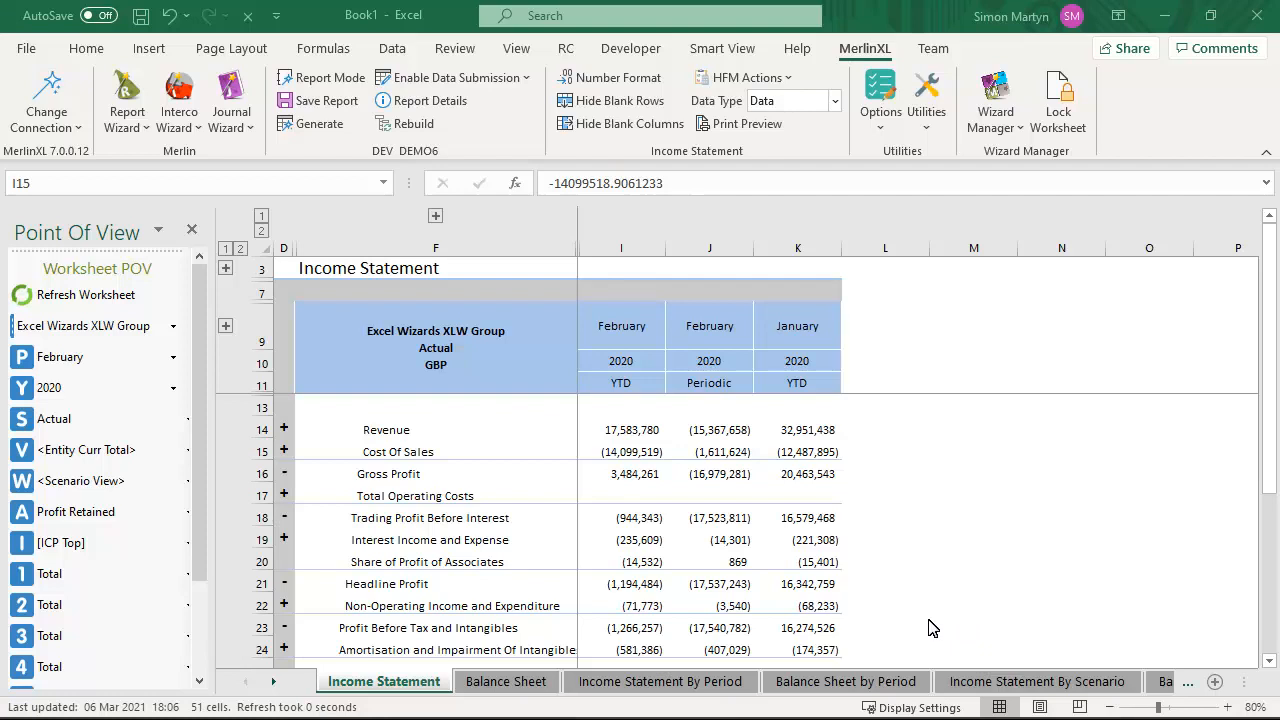
Look through the downloaded Balance Sheet, Income Statement By Period and Balance Sheet by Period worksheets
click(516, 682)
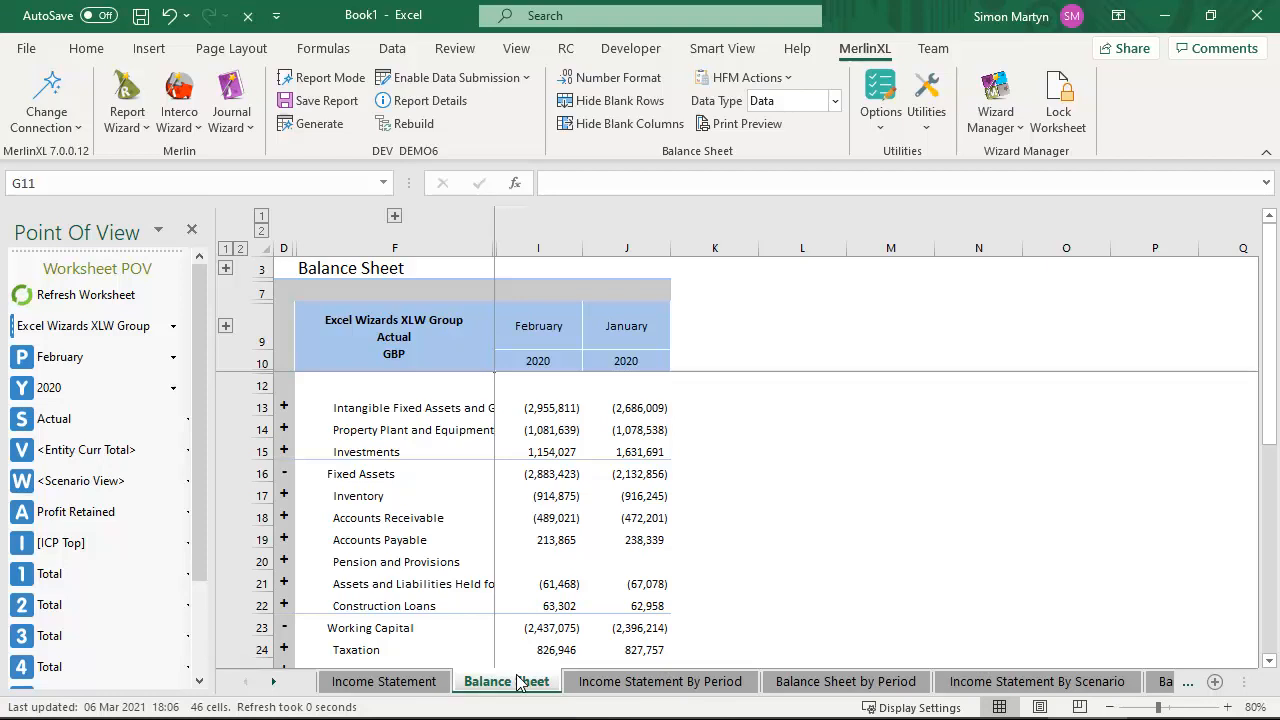
key(ctrl+Page_Down)
key(ctrl+Page_Down)
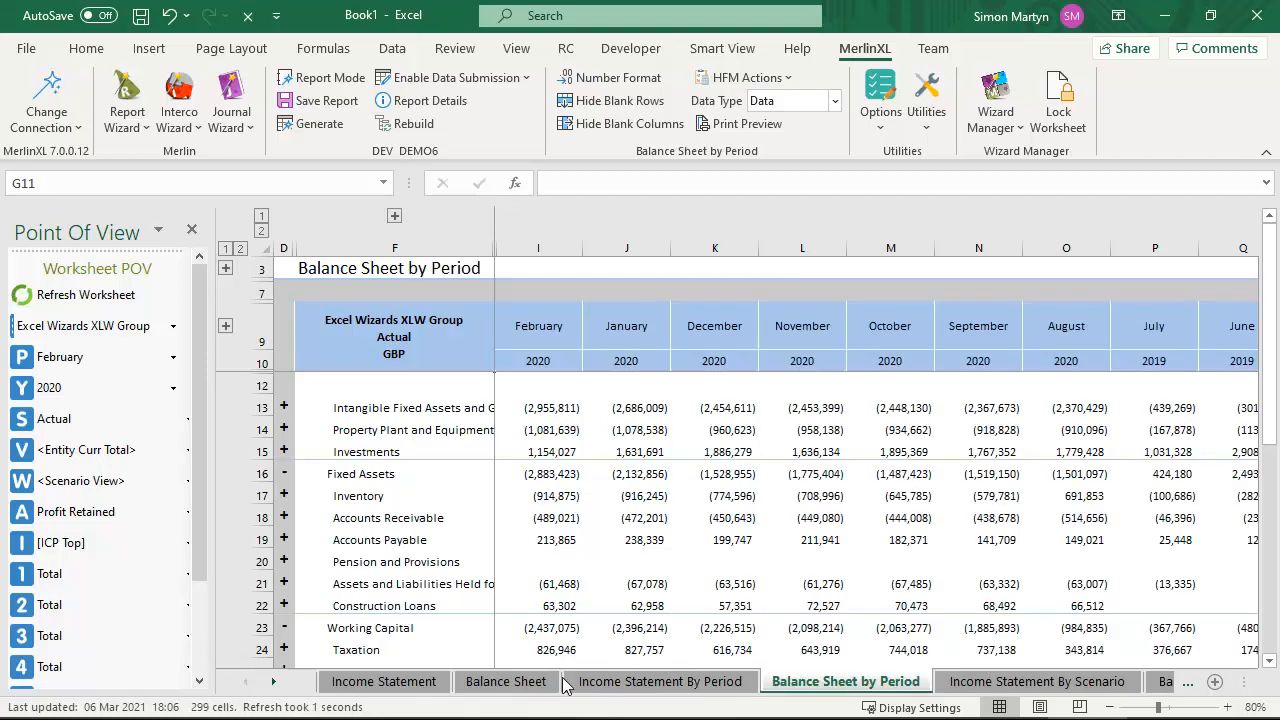
On the Income Statement sheet, drill down from the February YTD Cost Of Sales through External Cost Of Sales to its base accounts
click(390, 682)
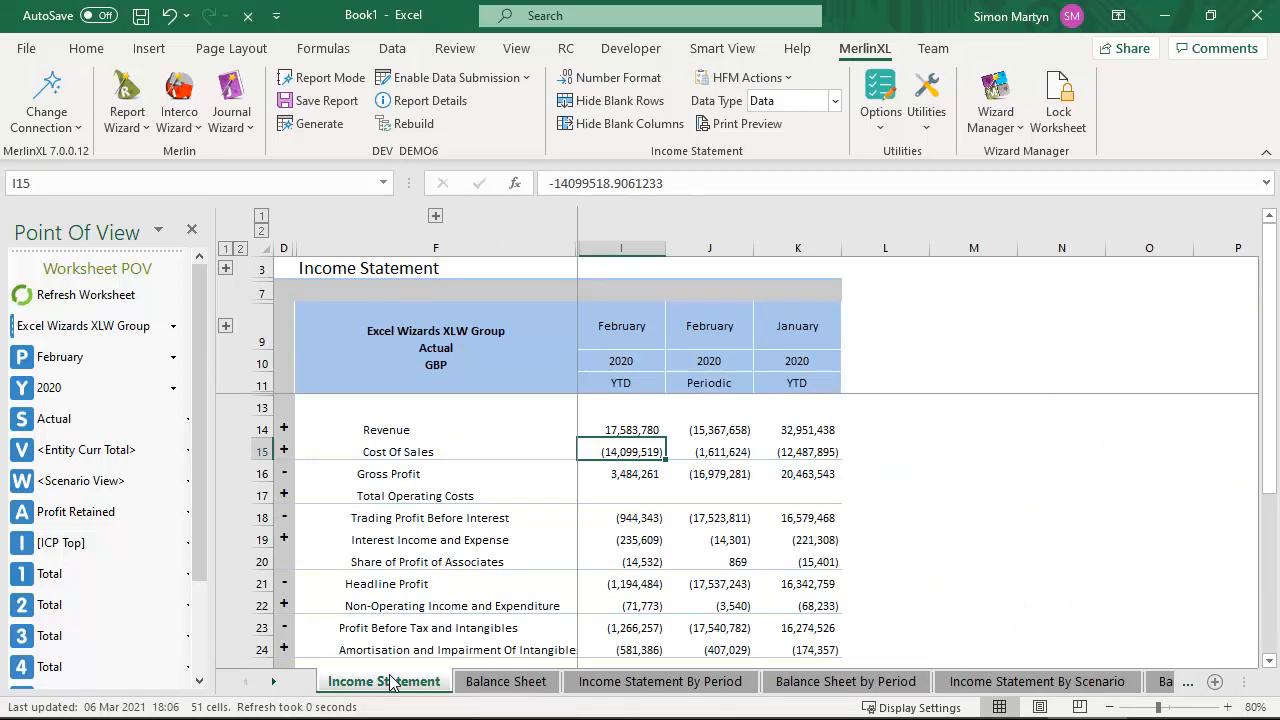
double_click(625, 450)
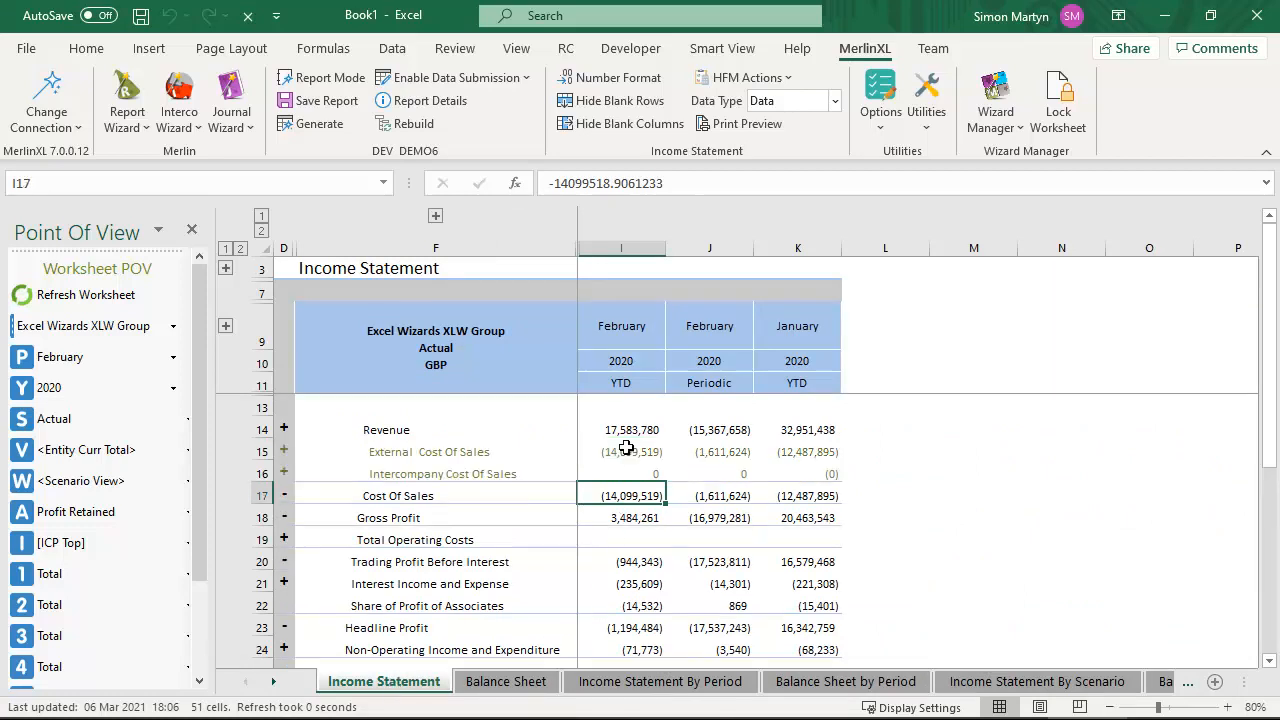
double_click(625, 450)
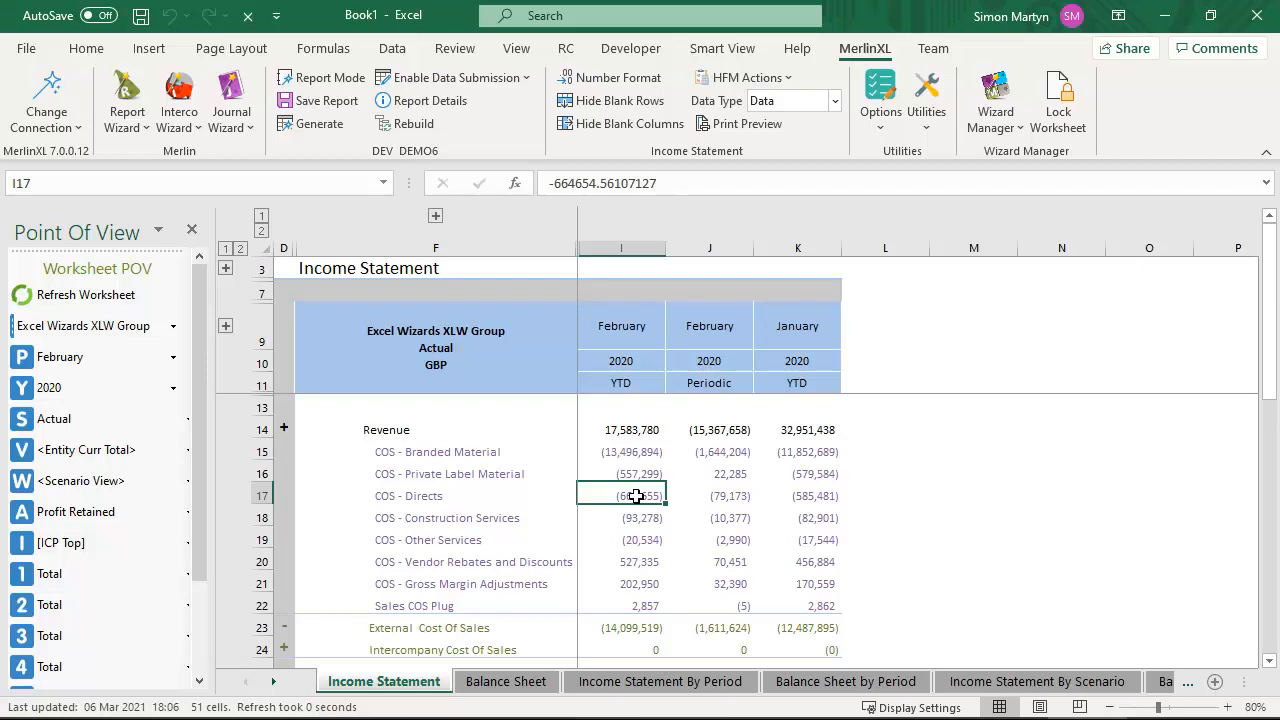
Build an all-base-data table for the February YTD COS - Directs cell, with Custom5 and Custom6 set to Member
right_click(637, 496)
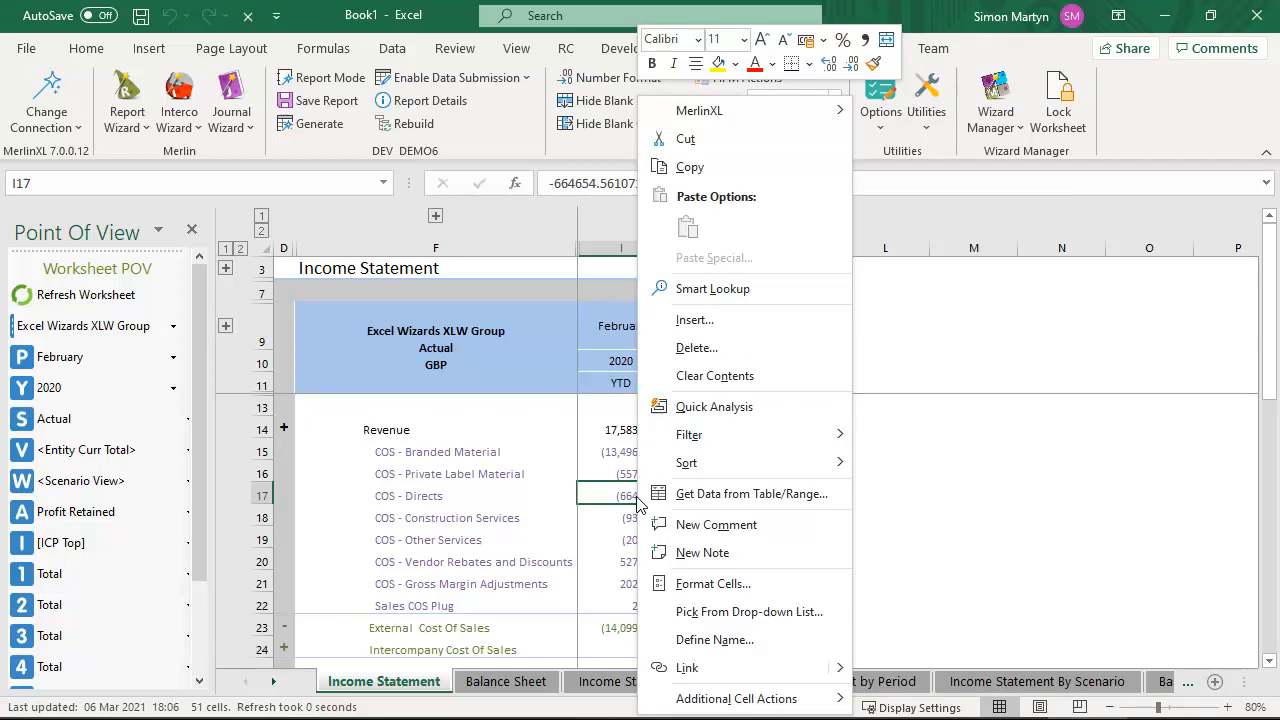
mouse_move(722, 112)
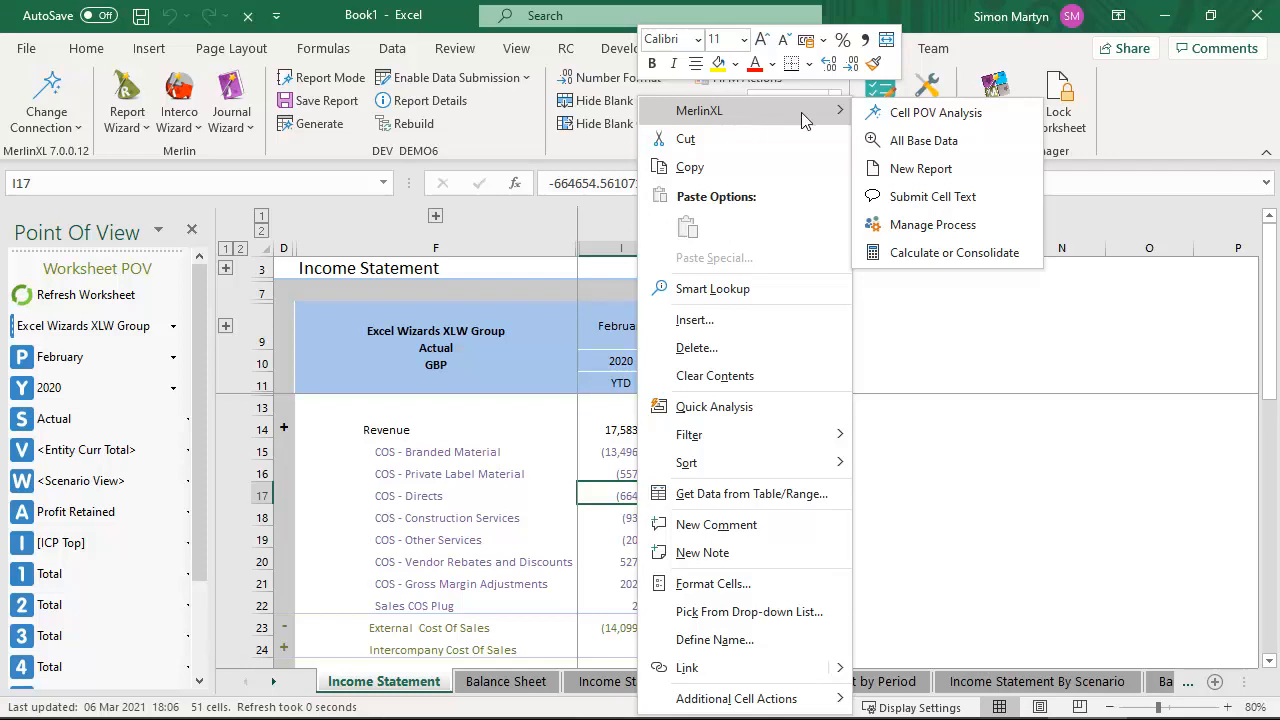
click(908, 141)
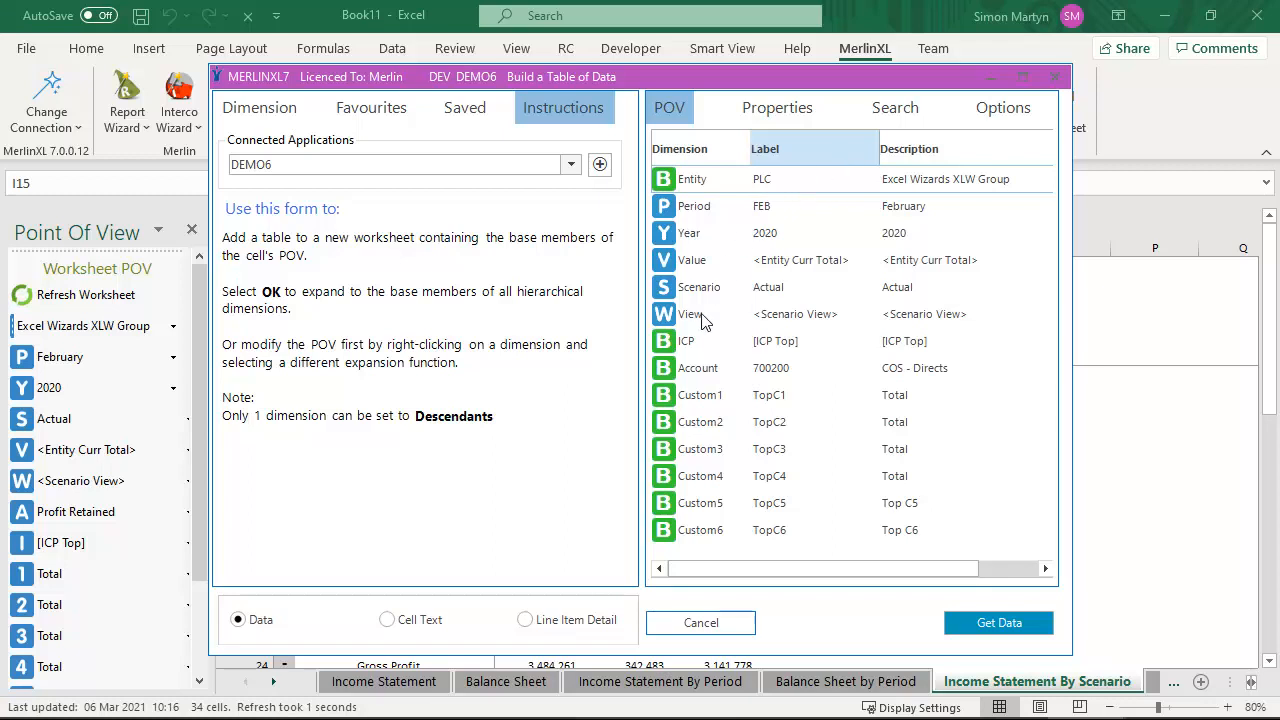
right_click(680, 505)
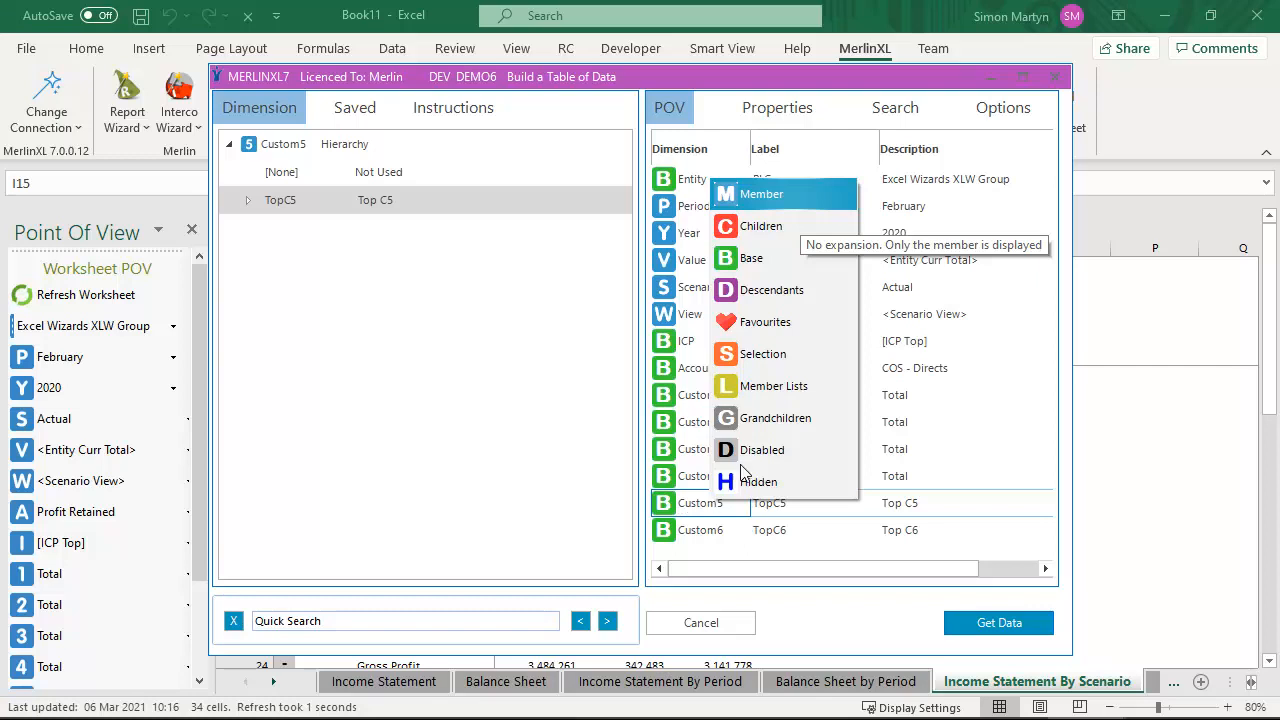
click(790, 196)
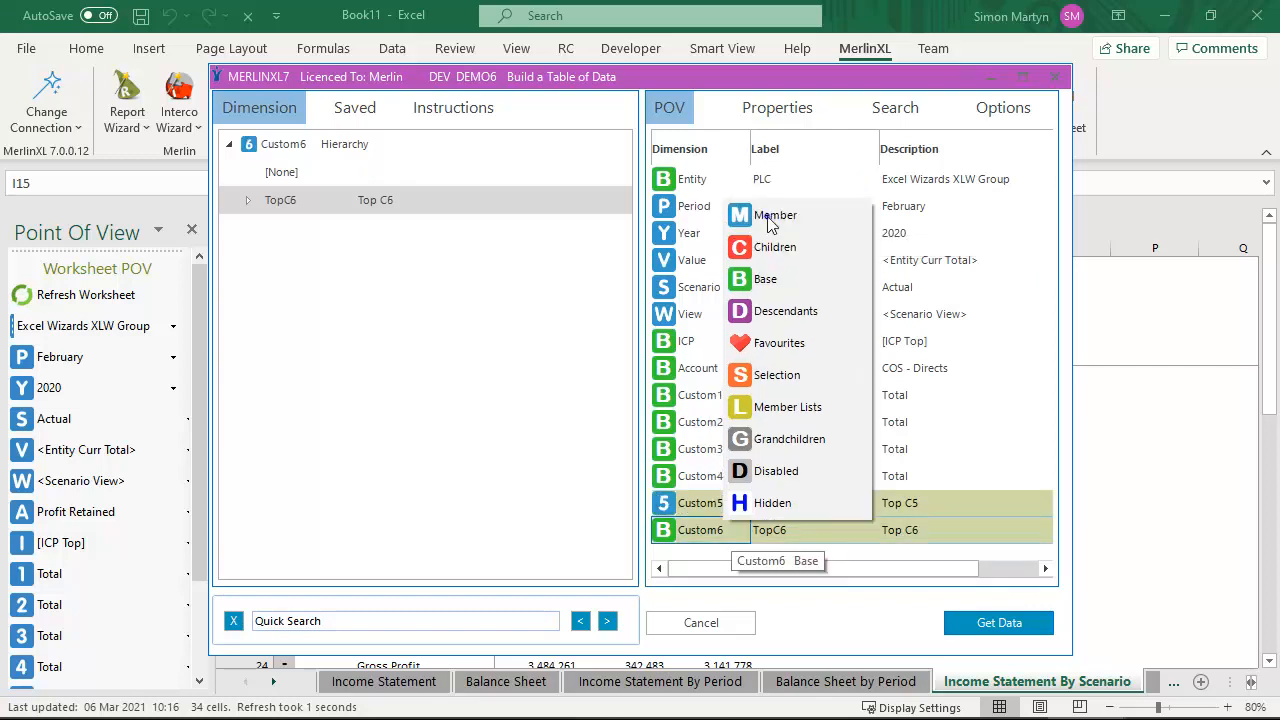
click(777, 216)
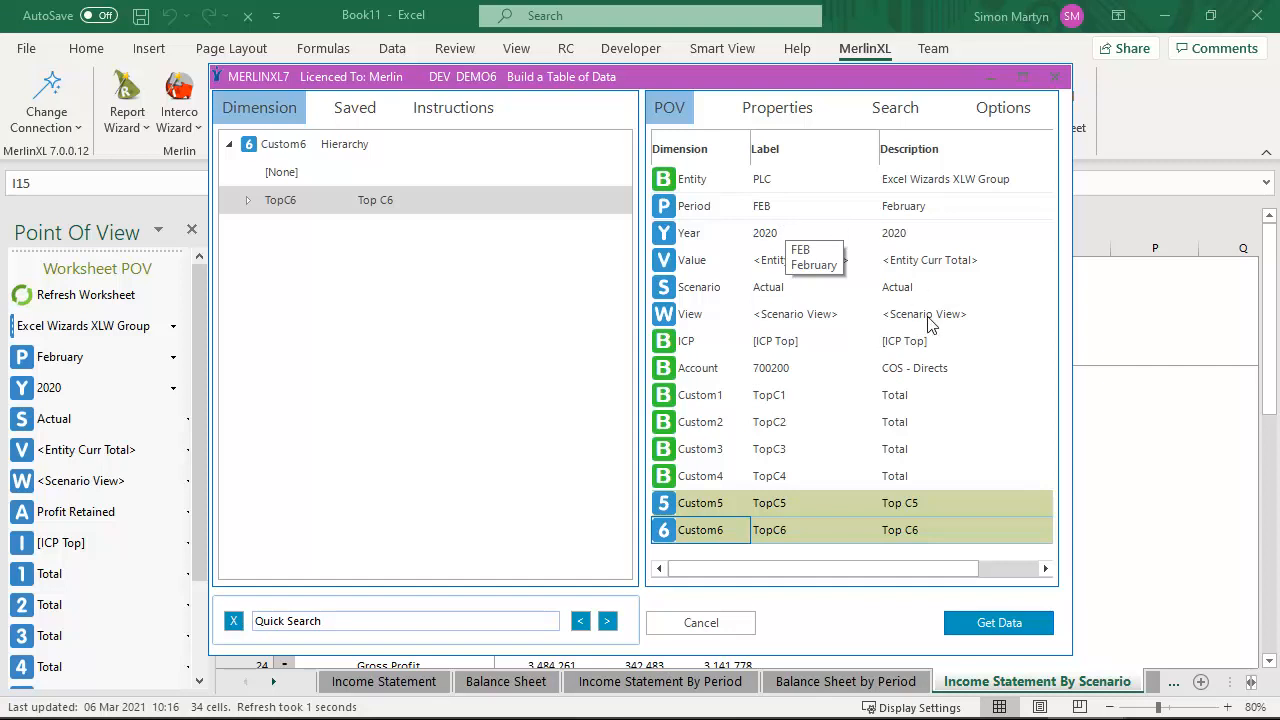
click(974, 618)
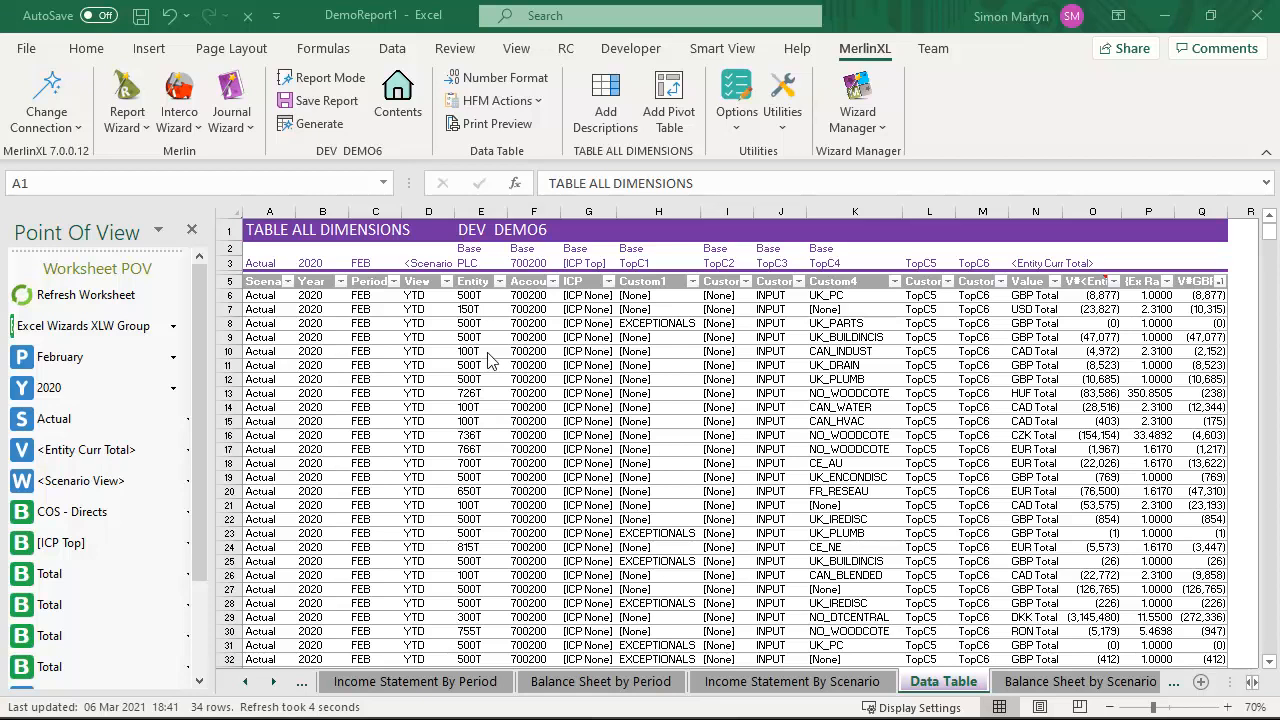
Sort the data table by the V#GBP Total column from smallest to largest
click(482, 280)
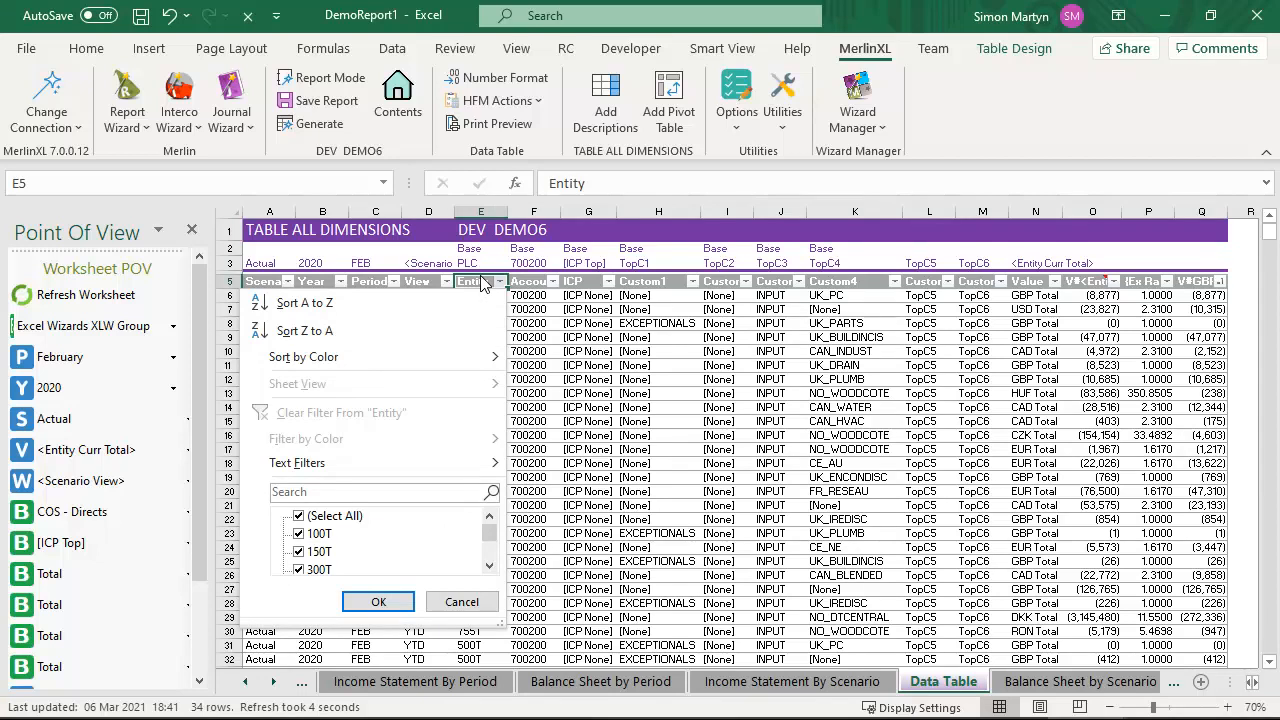
click(1200, 281)
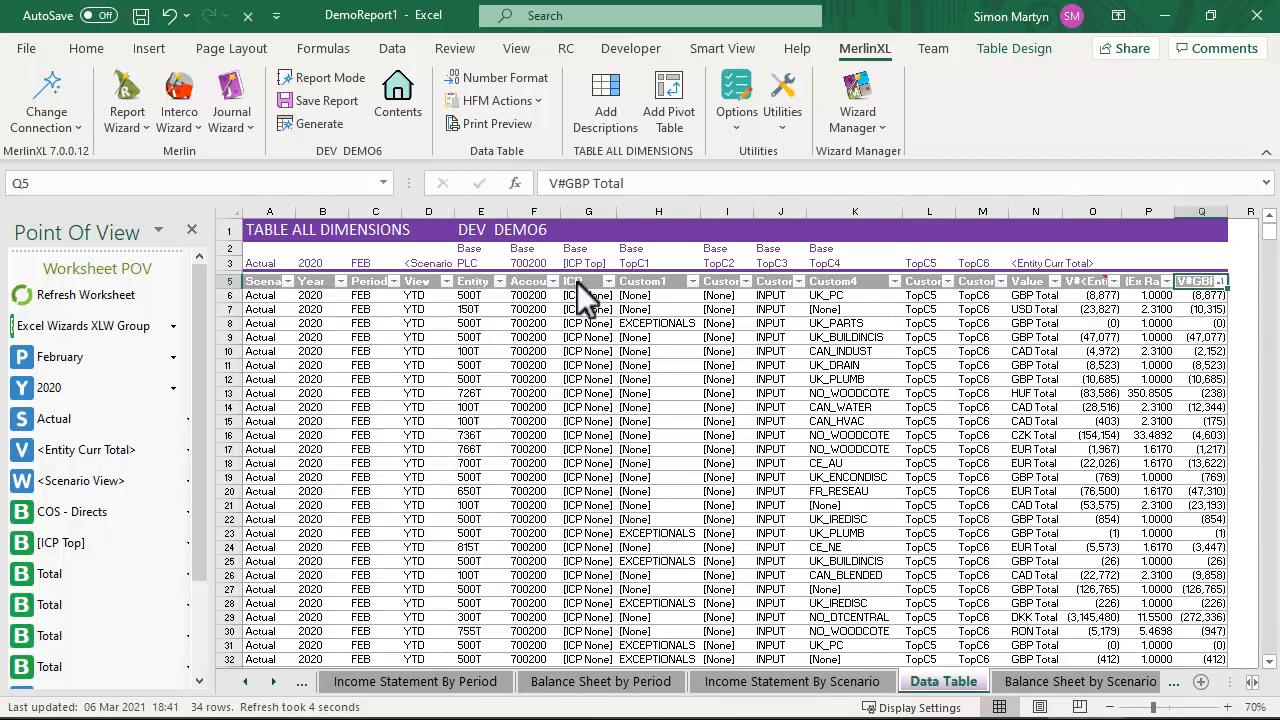
click(1216, 282)
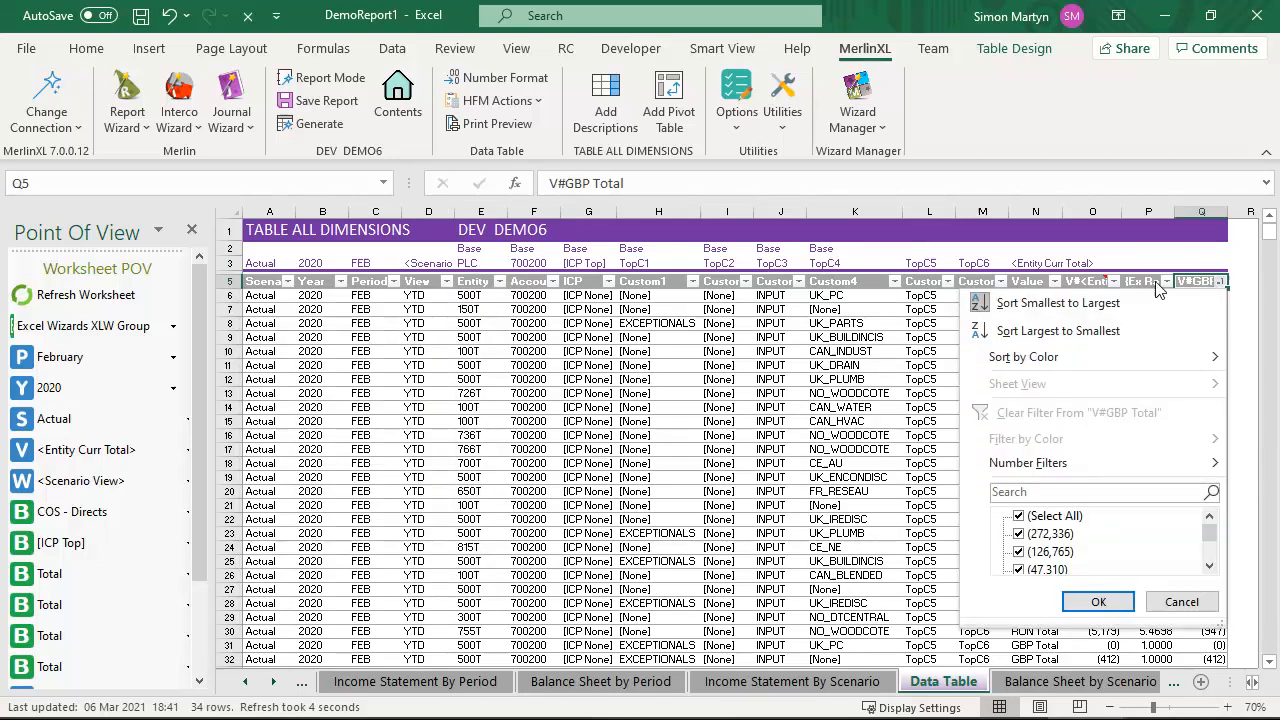
click(1058, 301)
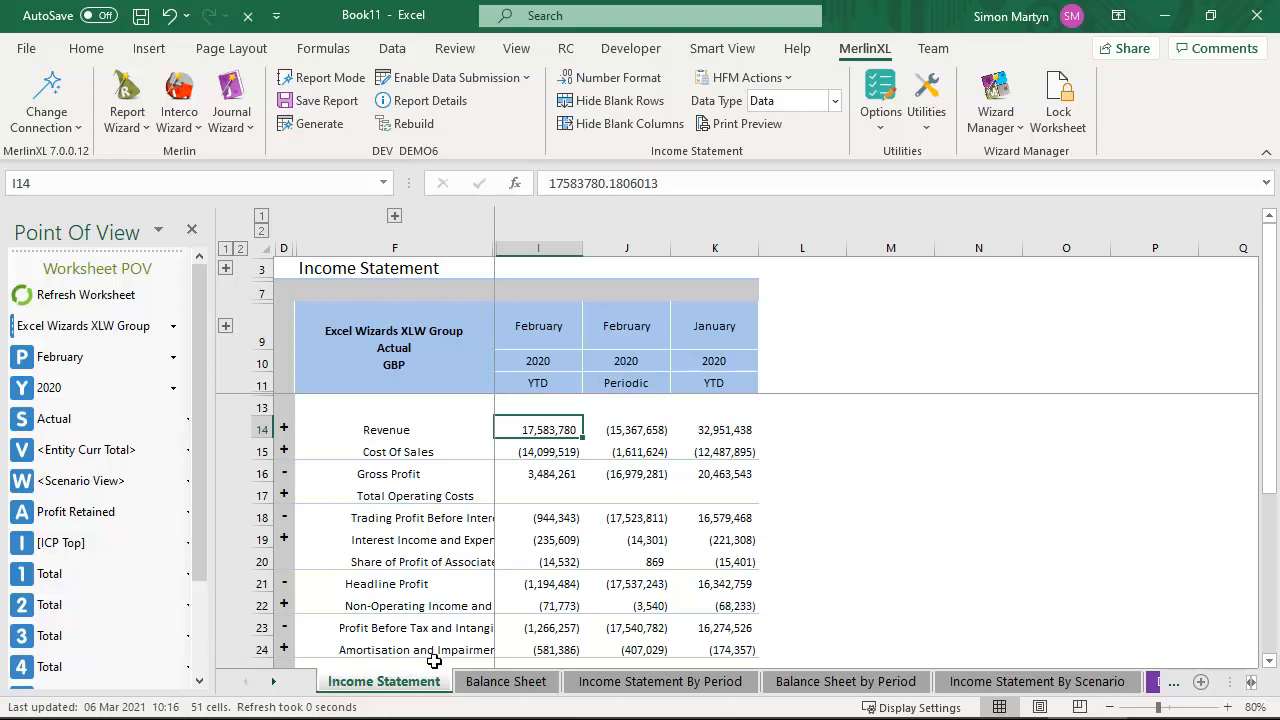
Create a new report from the February YTD Revenue cell of the Income Statement and switch it to report mode
right_click(566, 437)
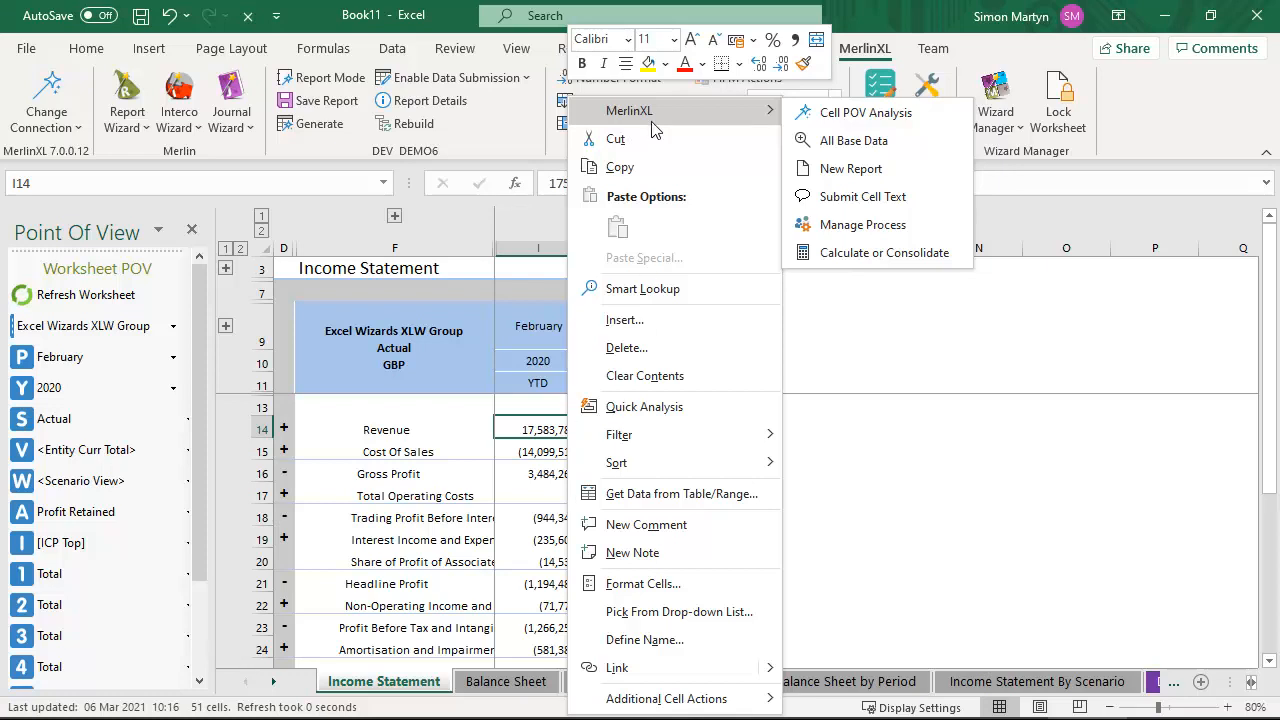
click(834, 168)
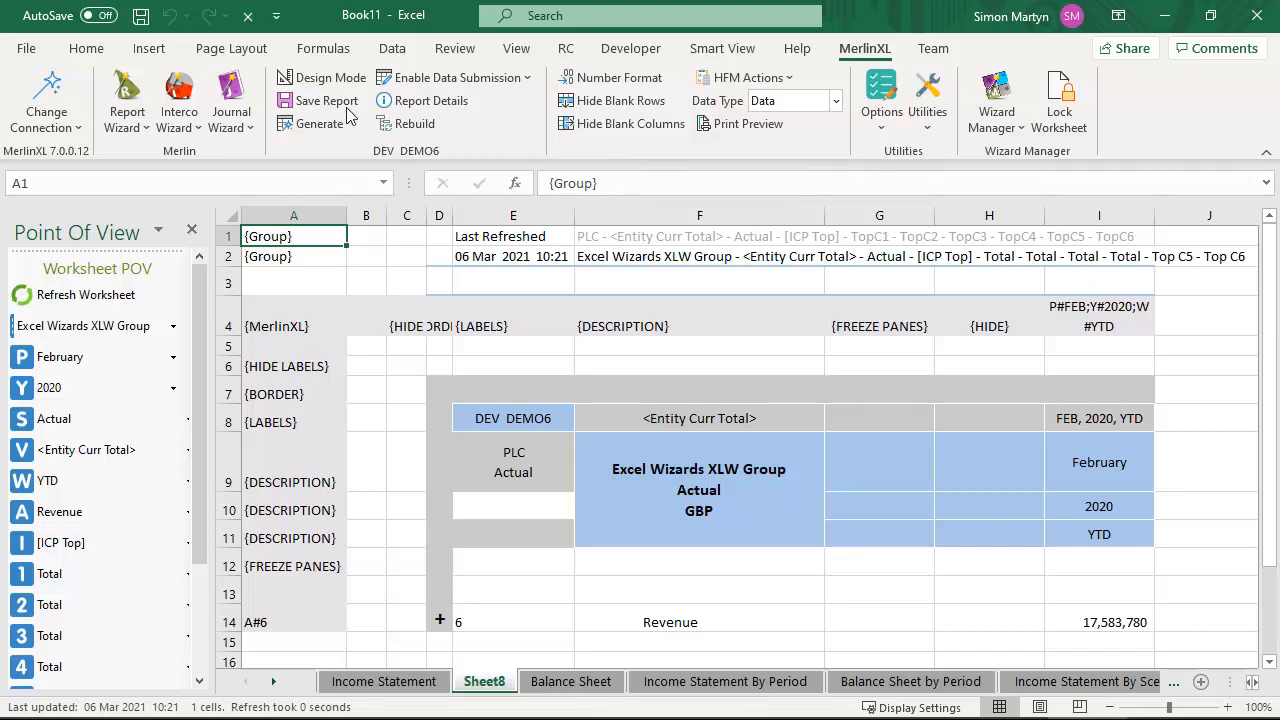
click(326, 80)
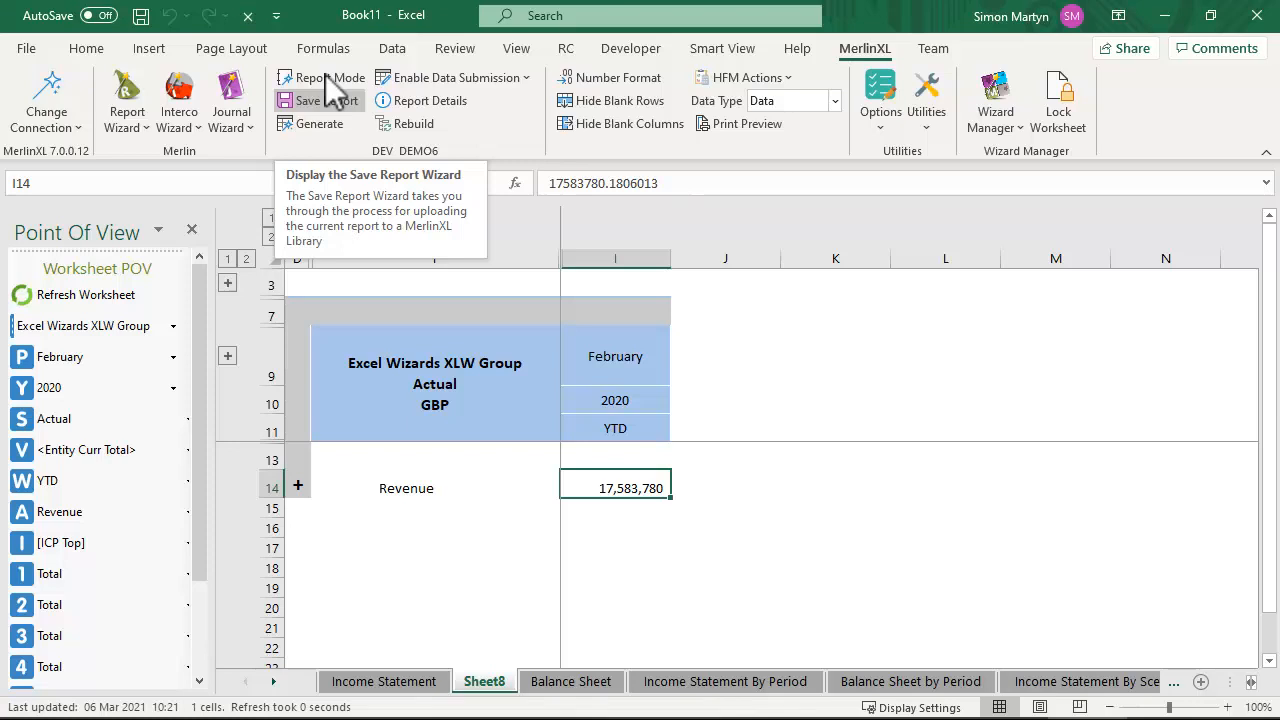
Start saving a report to the library, adding a control page so that the whole workbook is saved
click(326, 100)
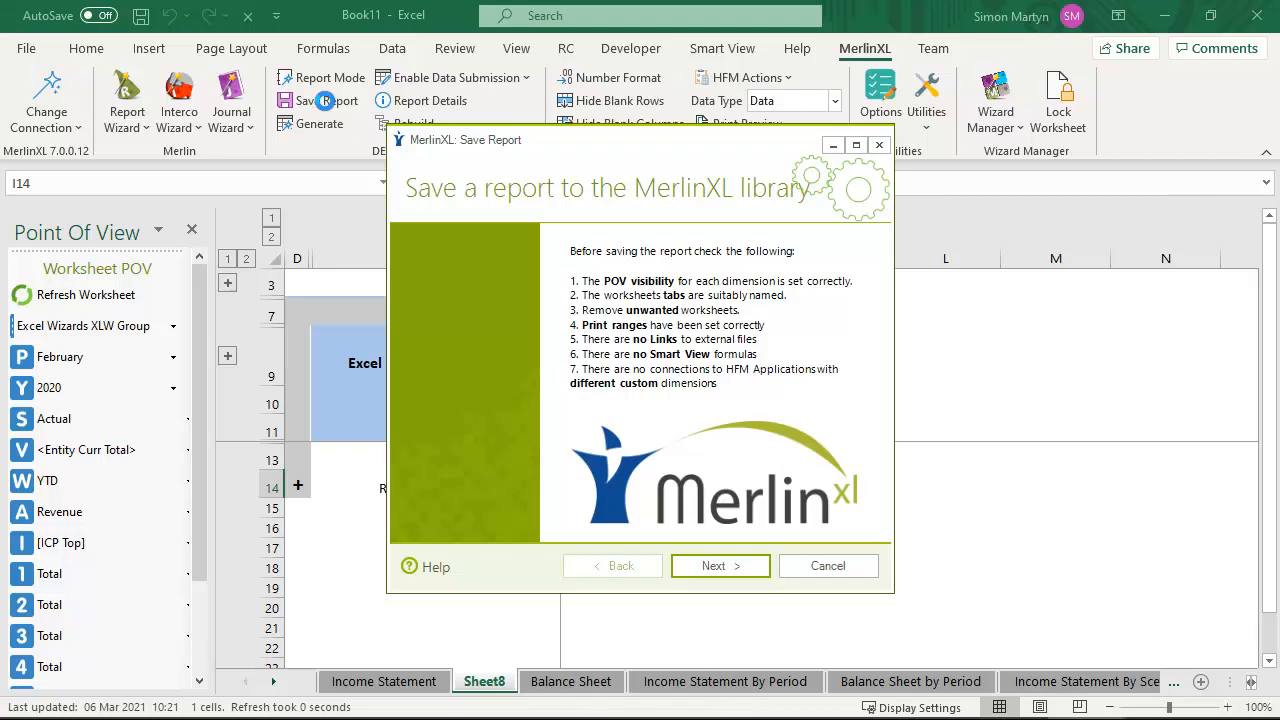
click(703, 570)
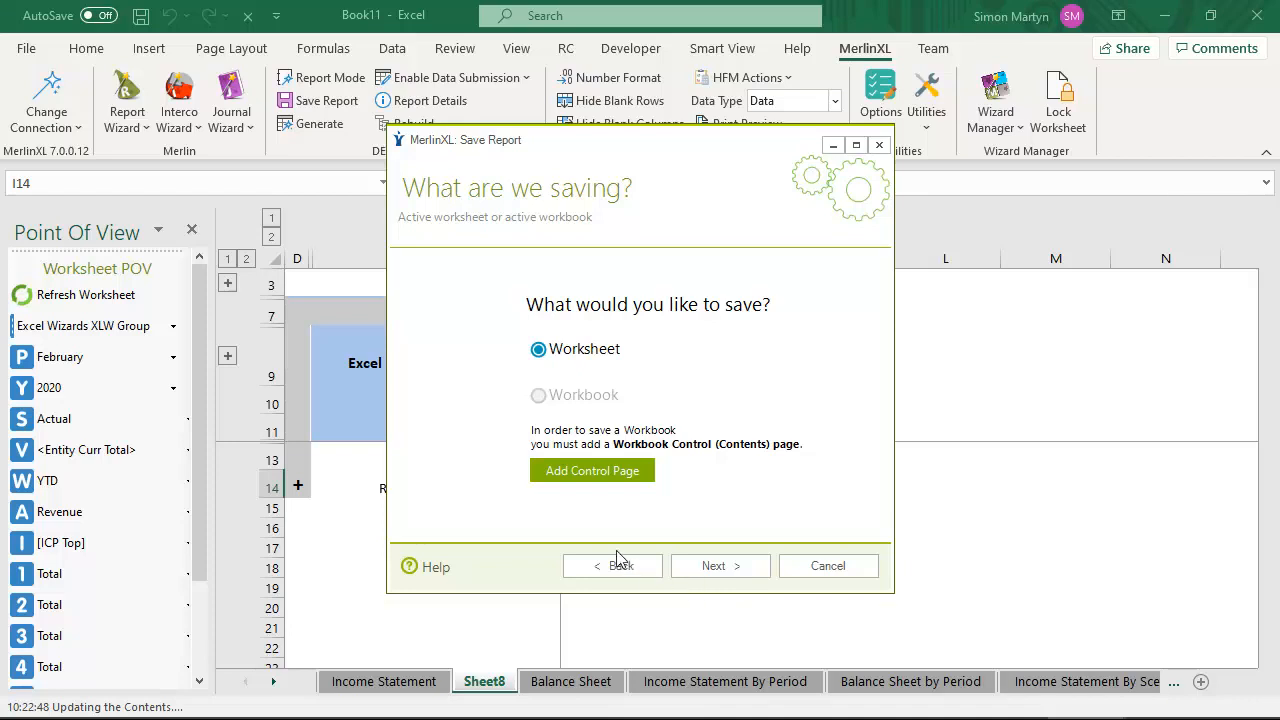
click(592, 470)
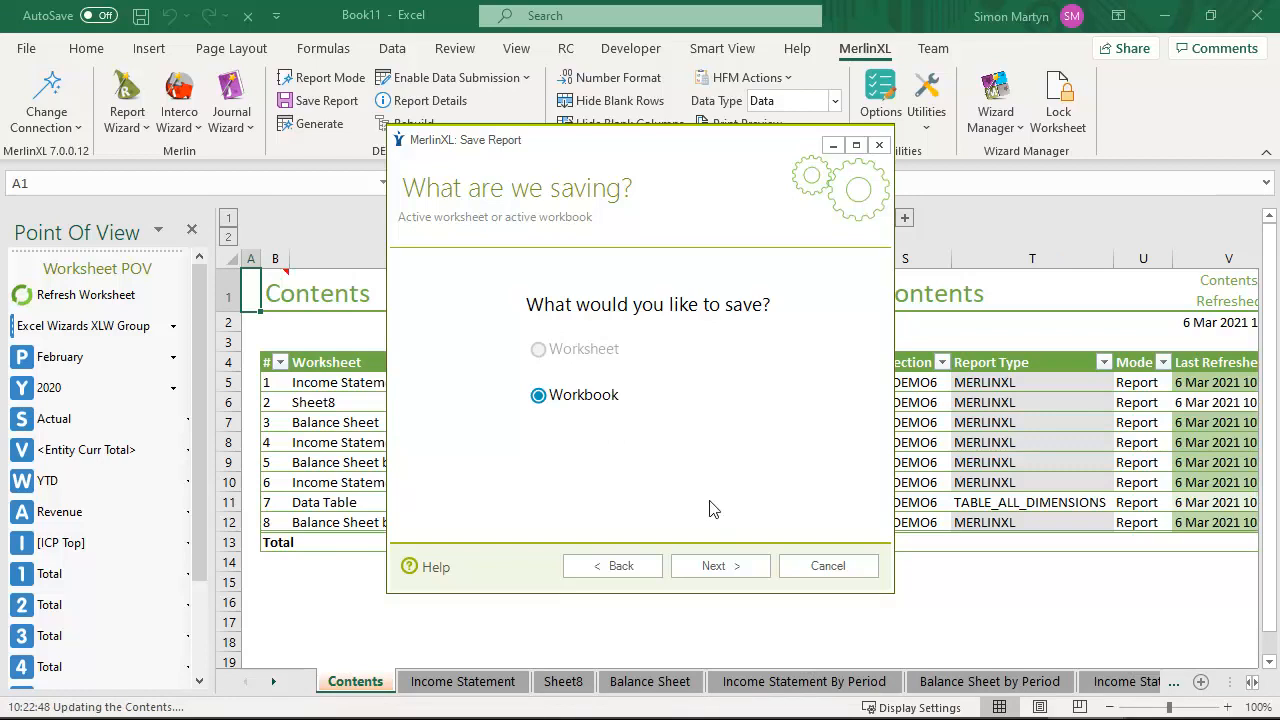
click(738, 566)
Enter short name "DemoReport", description "Demonstration Reports" and comment "All the demo reports and a Data Table" in the report details
text(DemoReport)
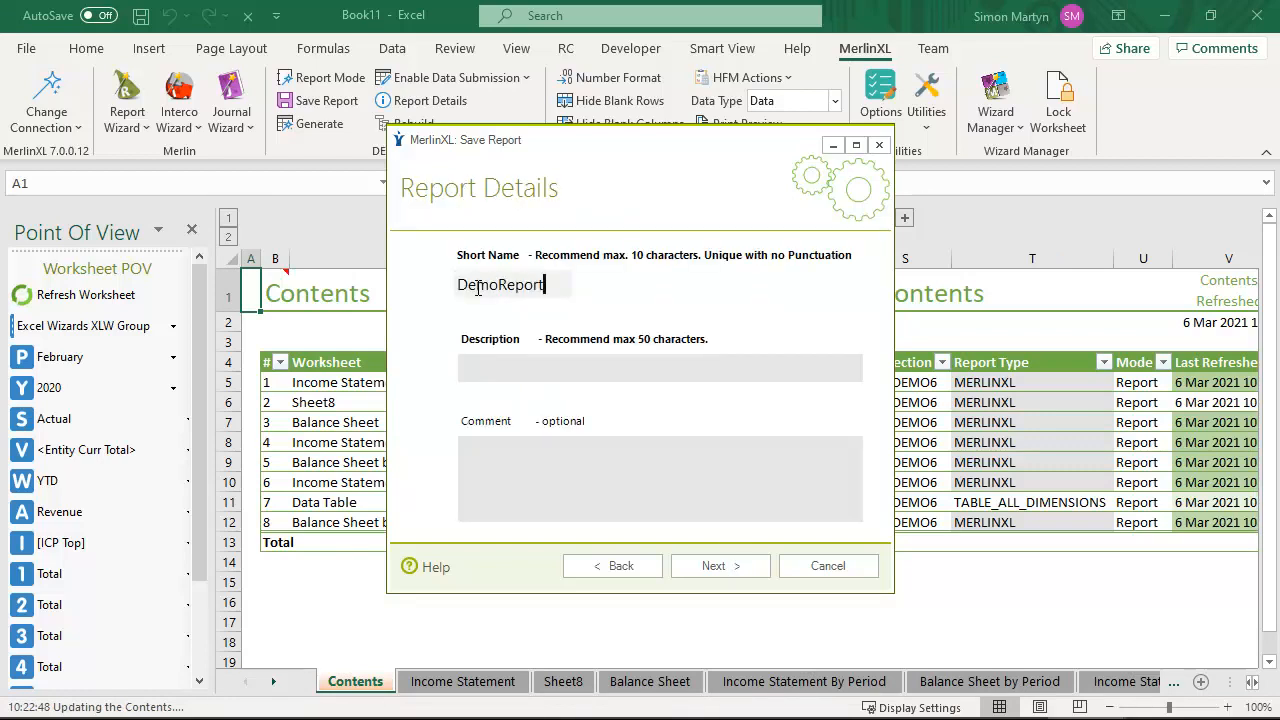
click(478, 368)
text(Demonstration Reports)
key(Tab)
text(All the demo re)
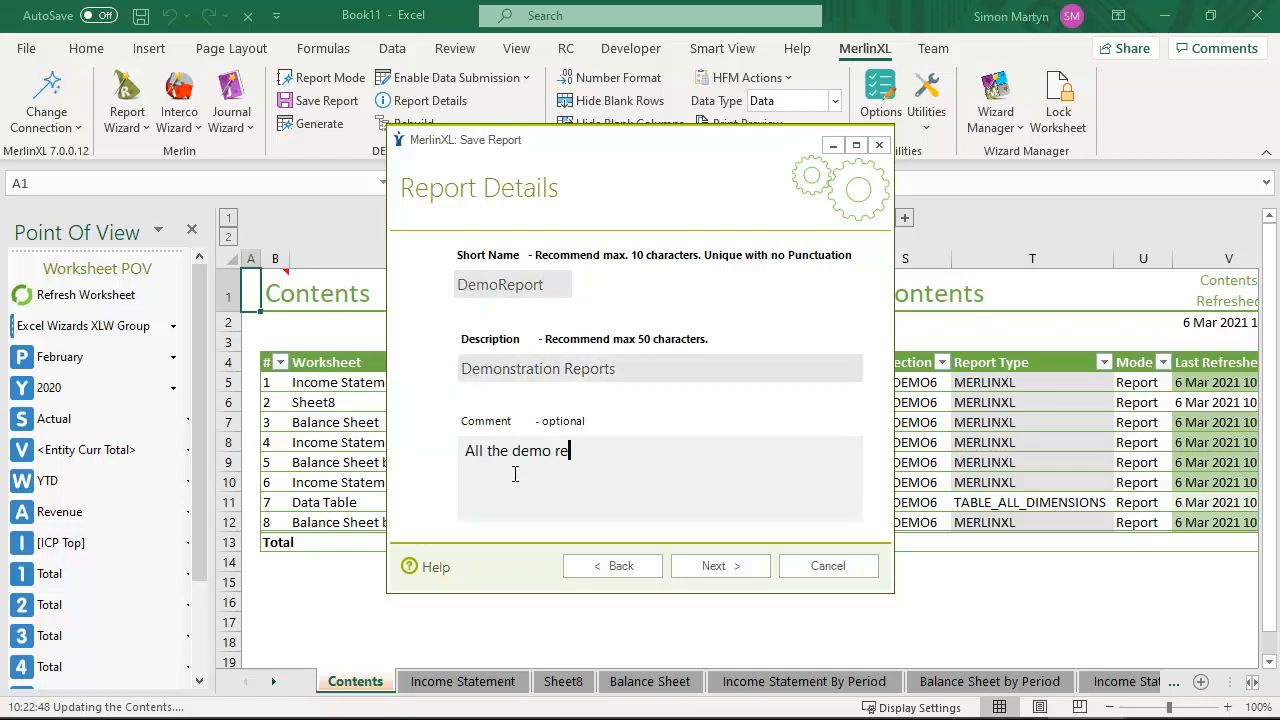
text(ports and a Data Table)
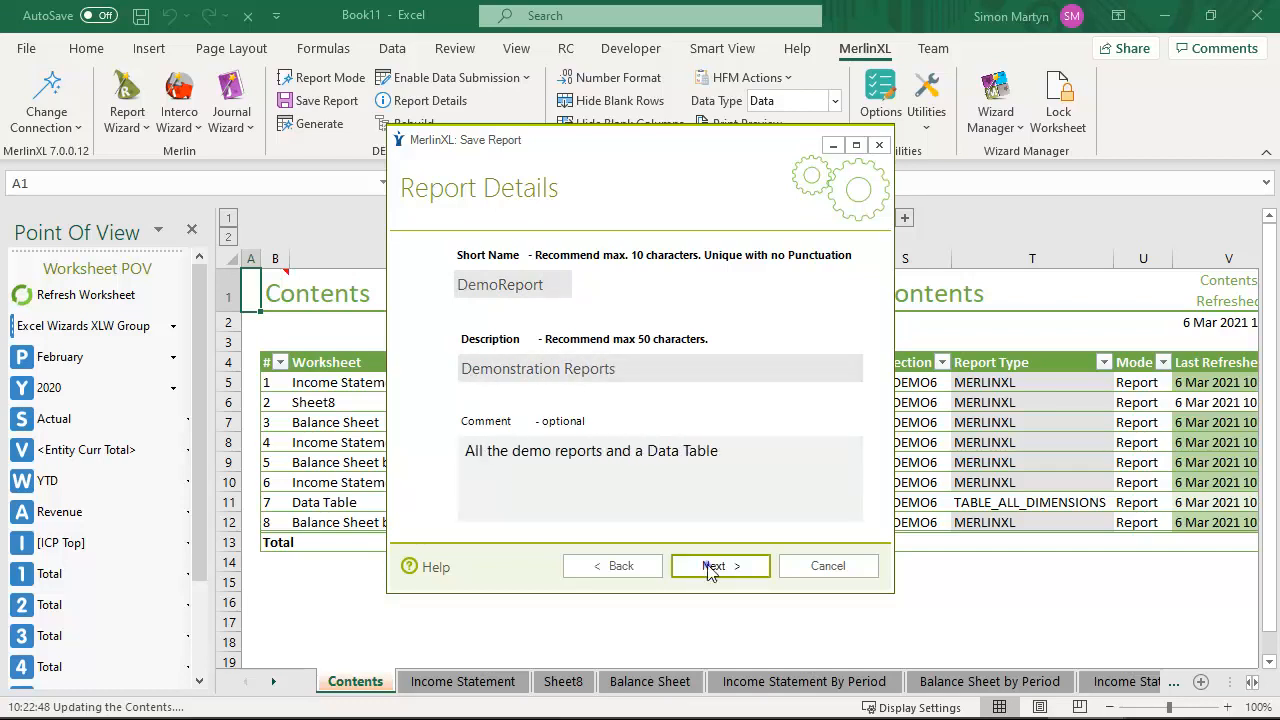
Continue to the folder choice and move DemoReport into the Profit Reports folder of the local library
click(711, 566)
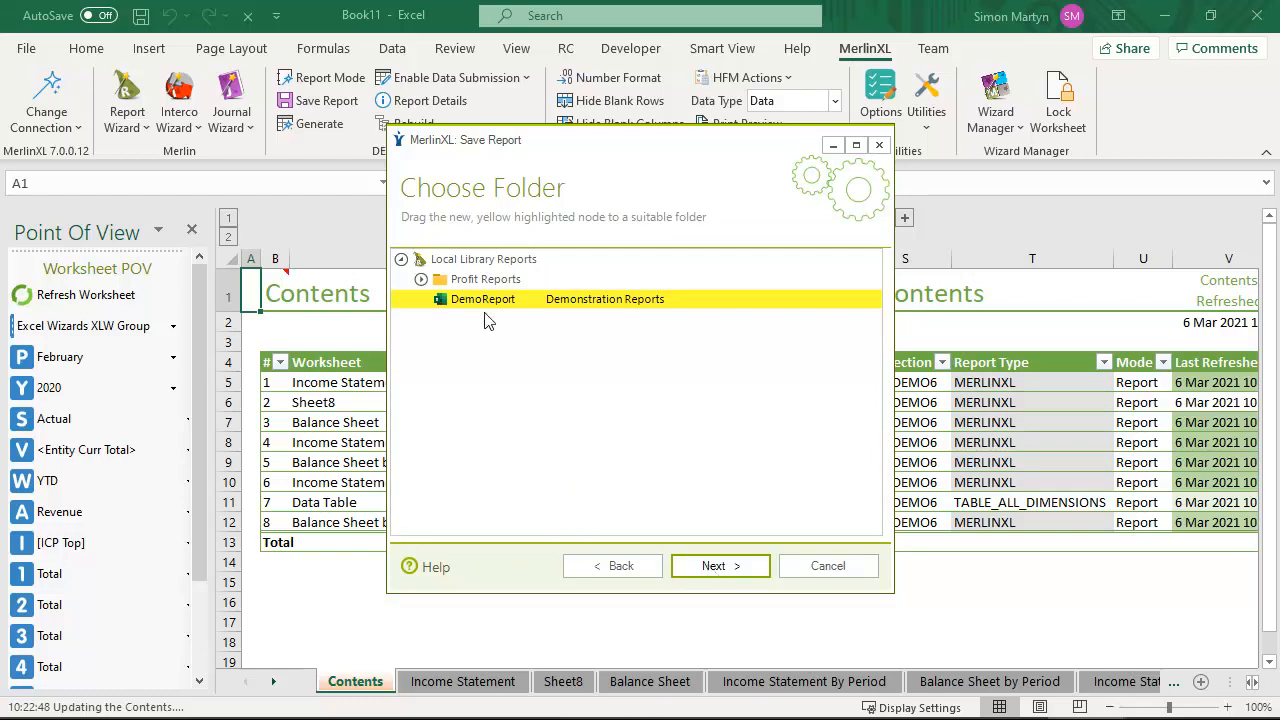
mouse_move(485, 299)
mouse_down()
mouse_move(468, 296)
mouse_move(505, 284)
mouse_up()
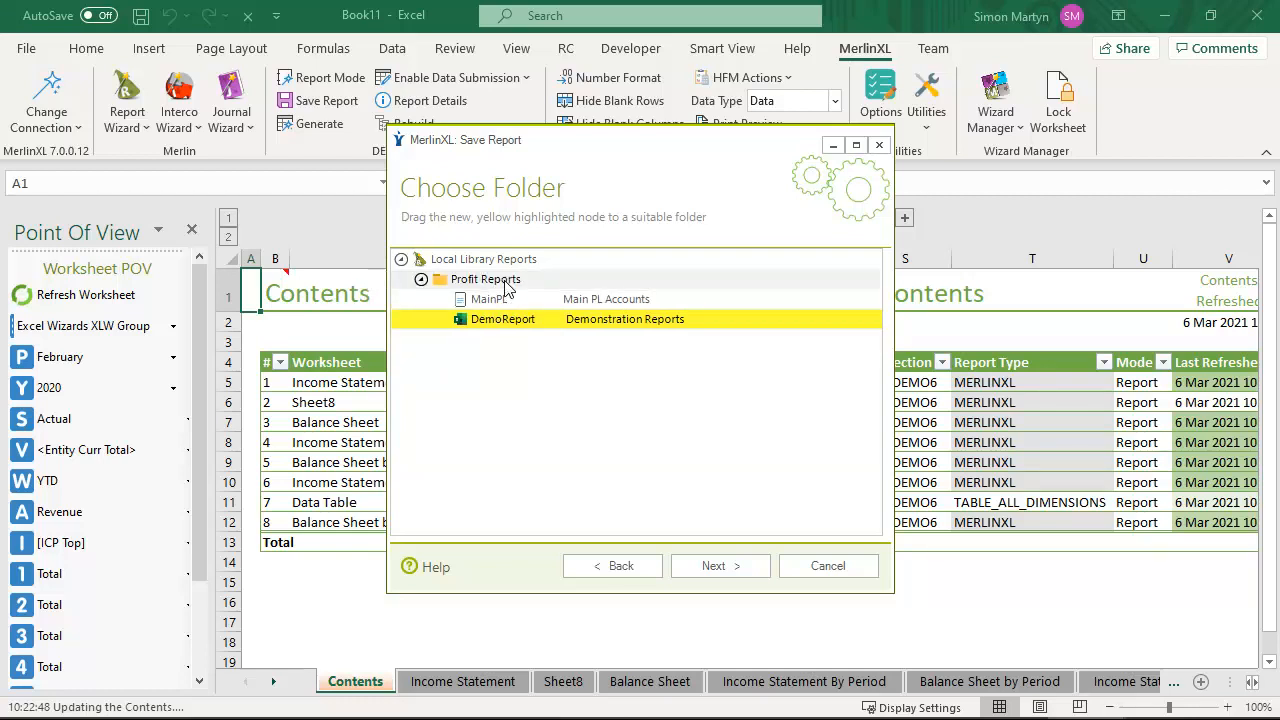
Accept the Profit Reports folder and finish saving the DemoReport workbook to the local library
click(710, 568)
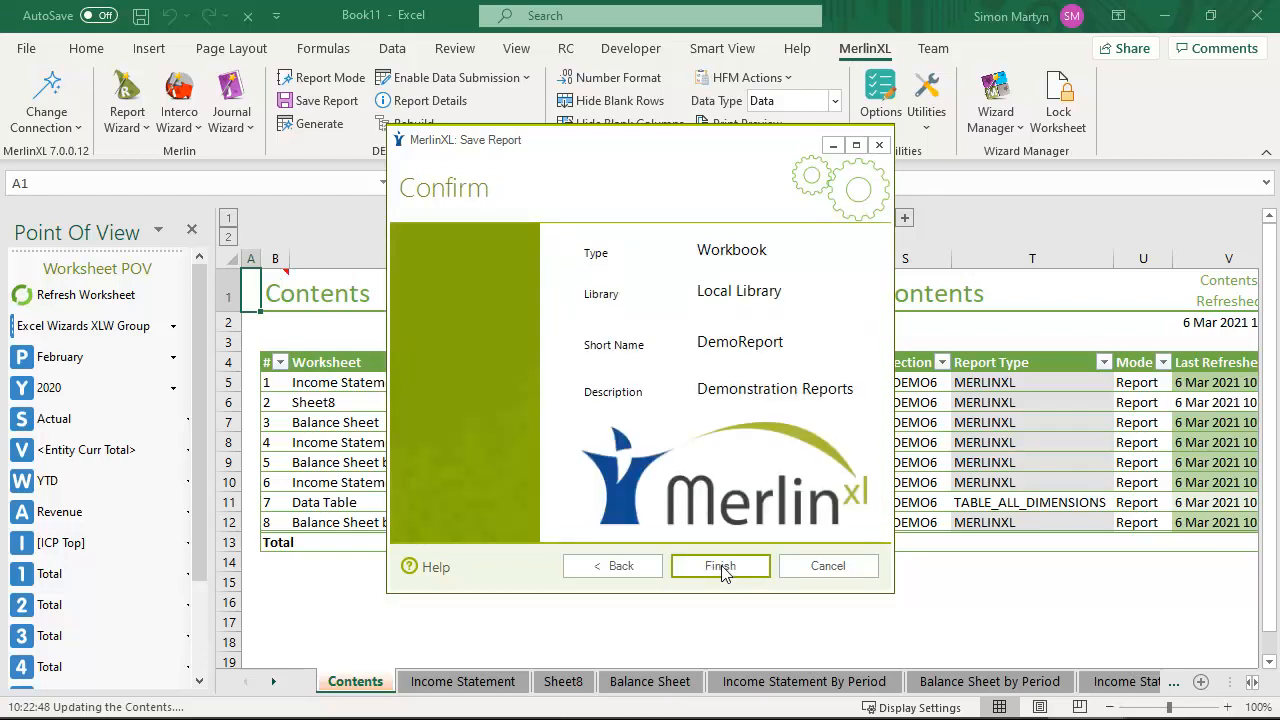
click(722, 566)
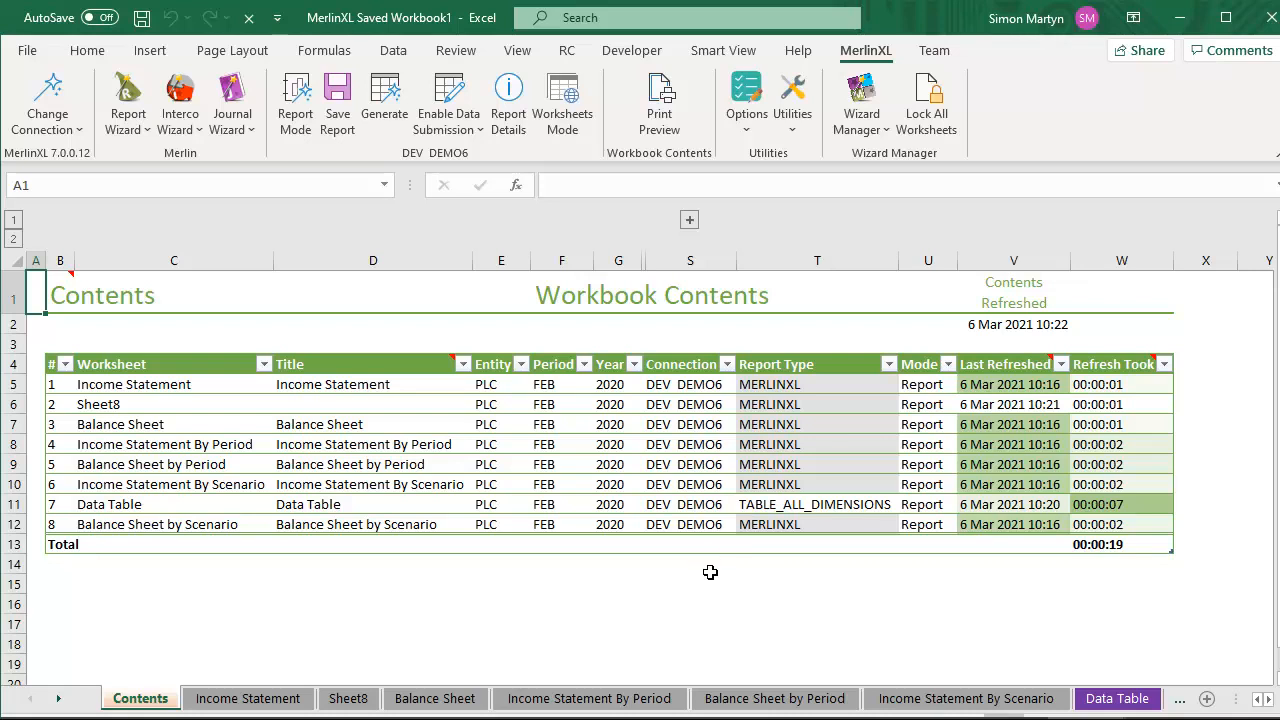
click(710, 572)
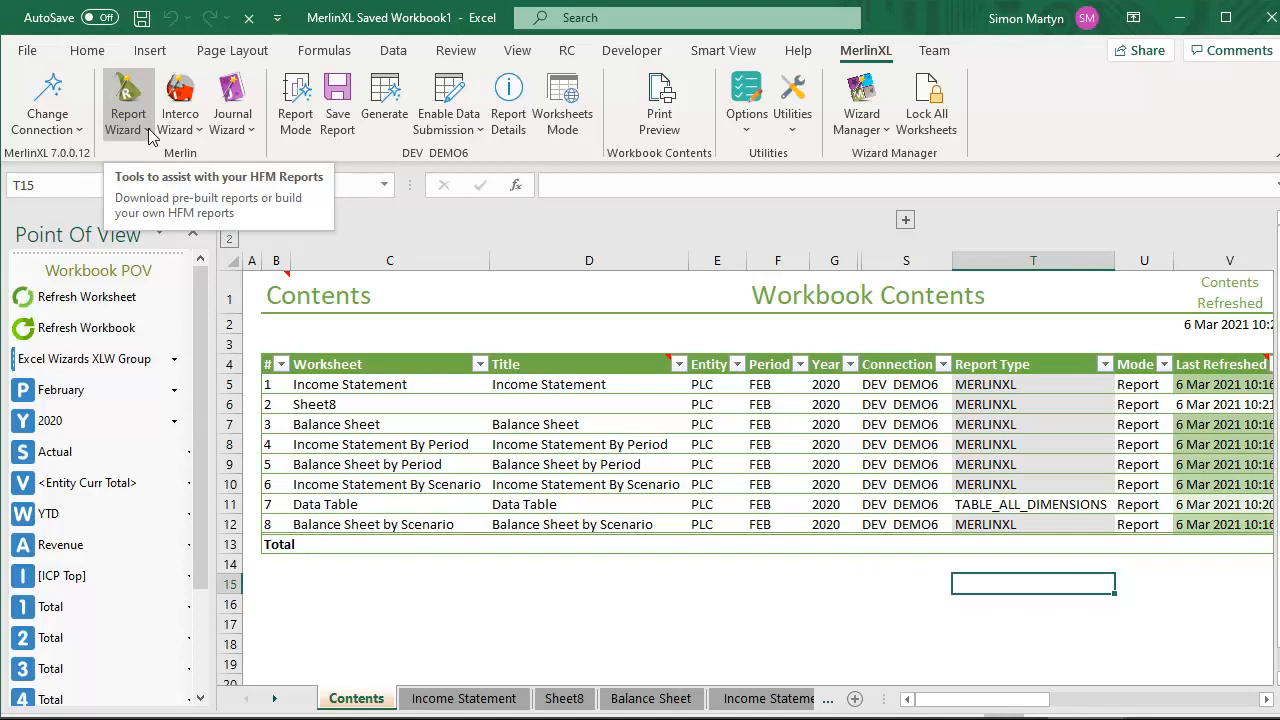
Open the report library and list the personal workbooks stored in the Profit Reports folder
click(149, 135)
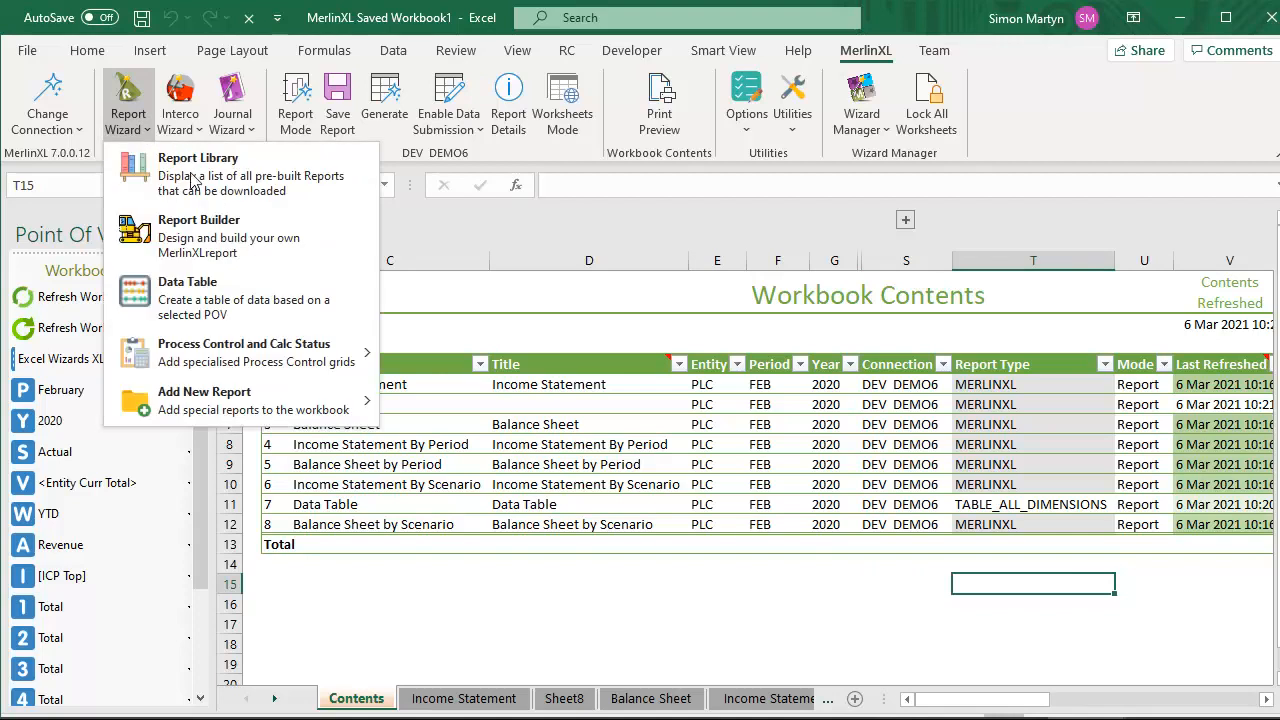
click(195, 175)
click(451, 114)
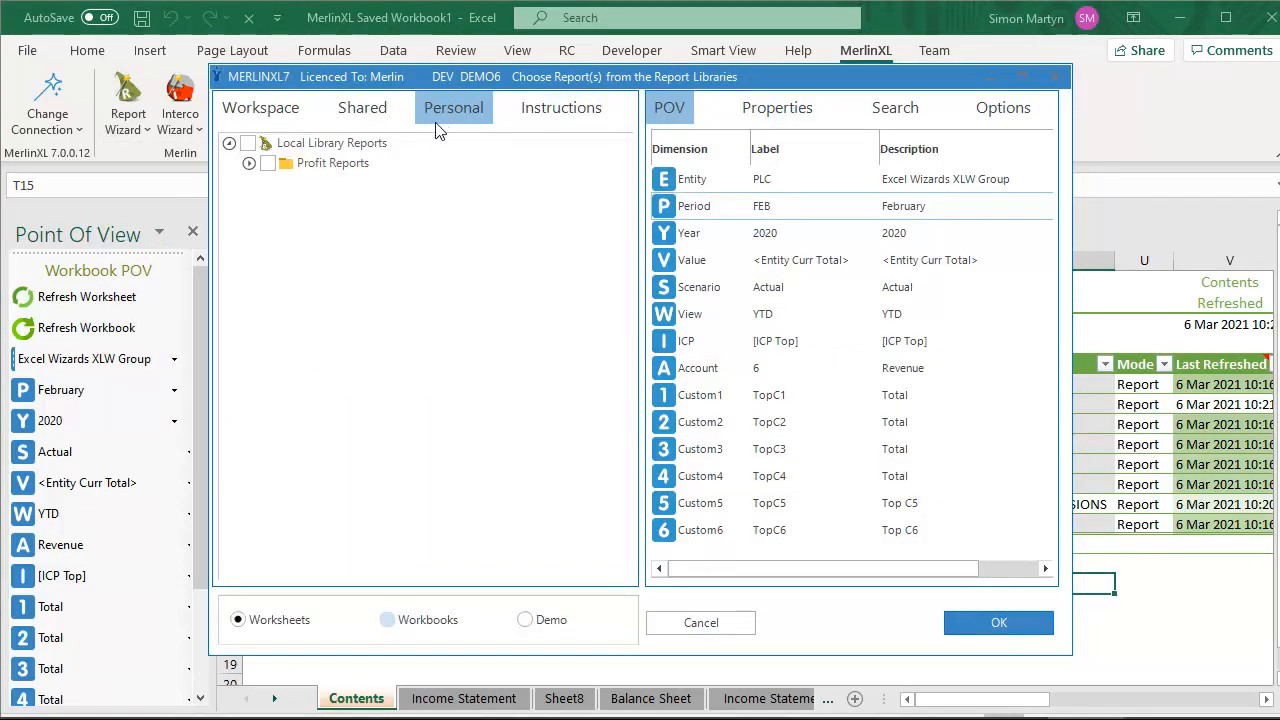
click(392, 621)
click(249, 163)
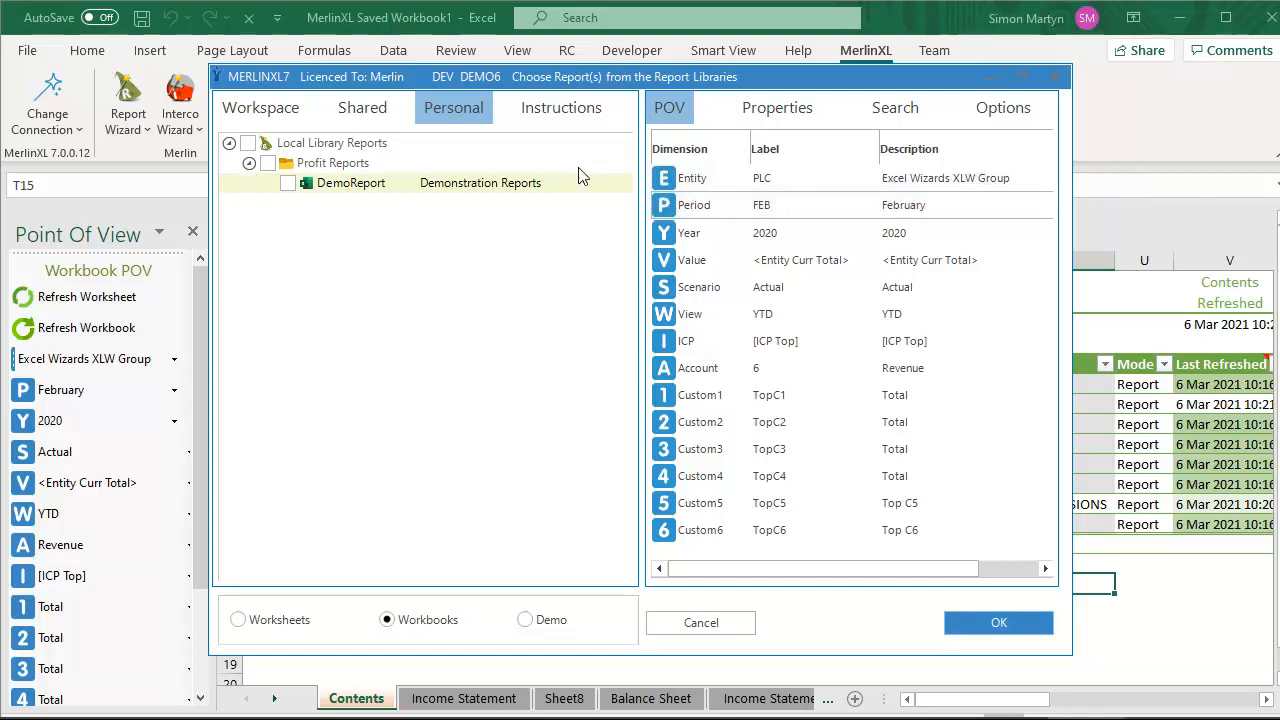
Set the point of view to entity North America and period March, and download the DemoReport workbook with it
click(762, 178)
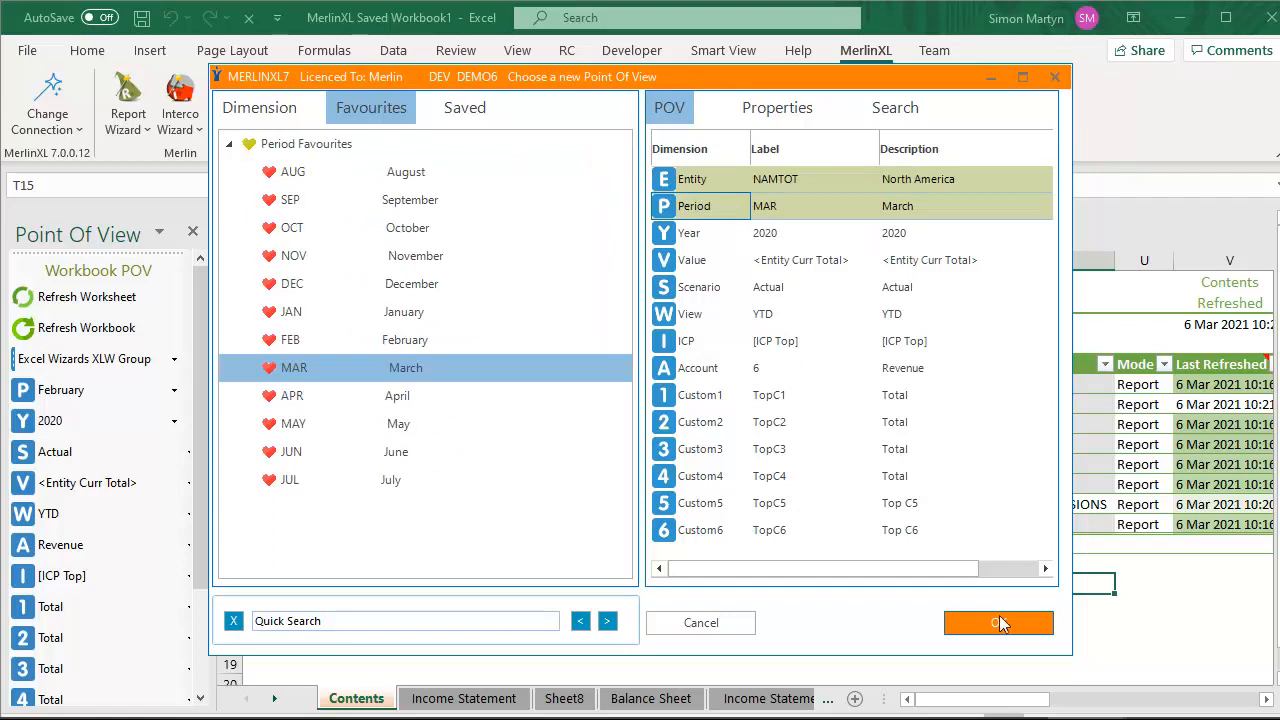
click(999, 617)
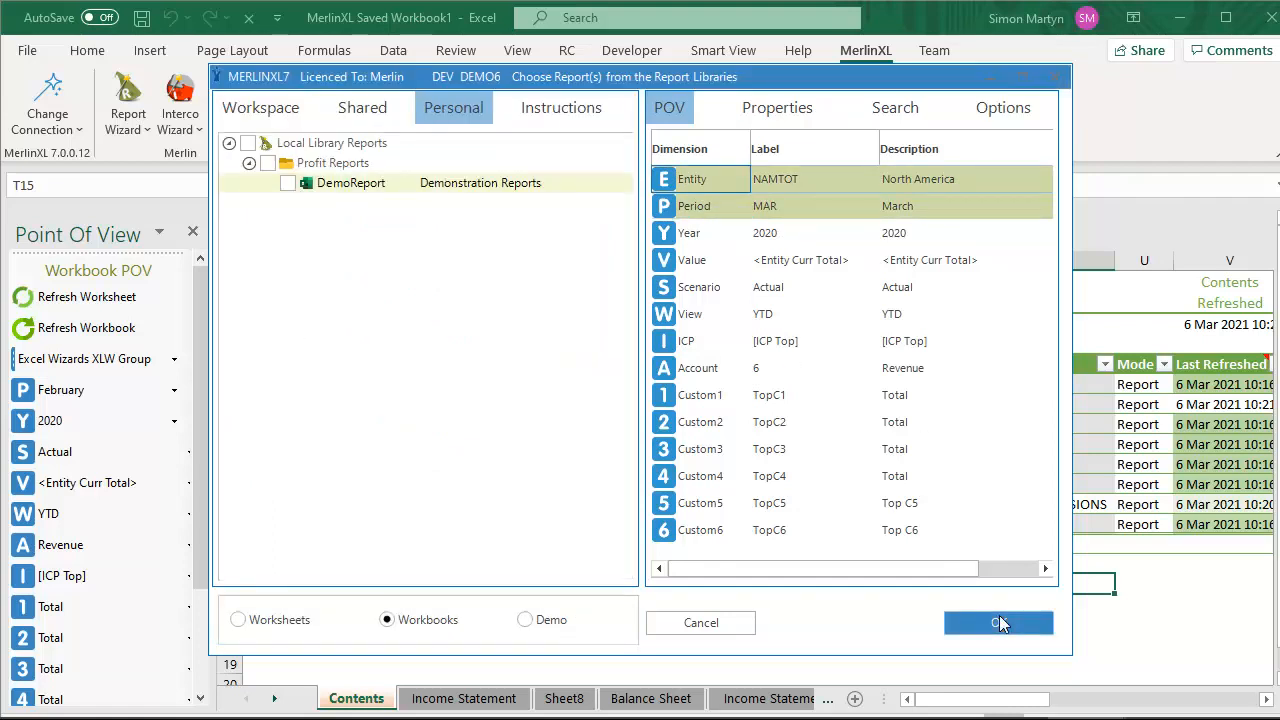
double_click(350, 184)
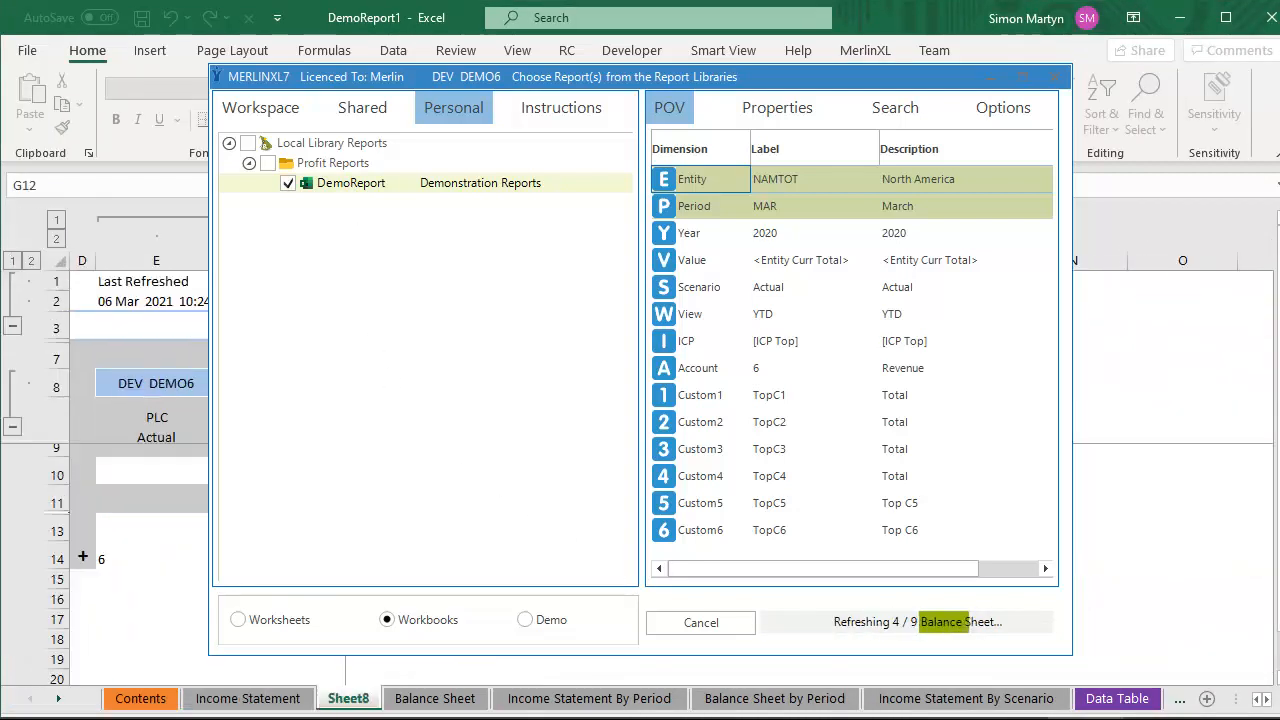